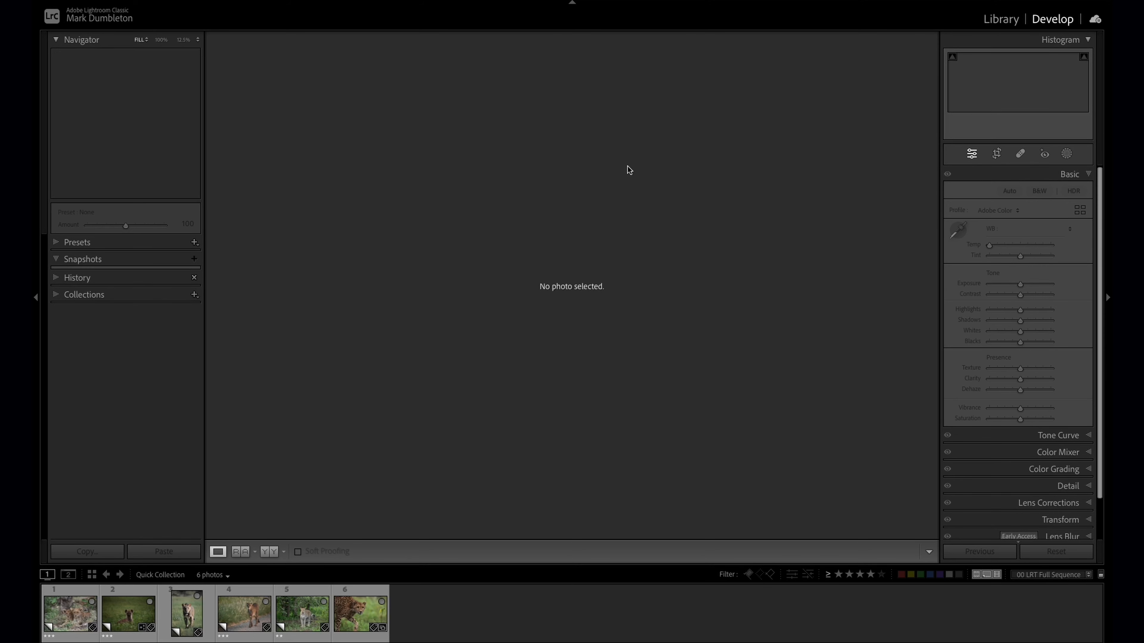
Step: Open the lion cubs photo and apply the Desaturated Greens 04 preset from the MD Presets - Desaturated Greens group
{"action": "left_click", "coordinate": [70, 613]}
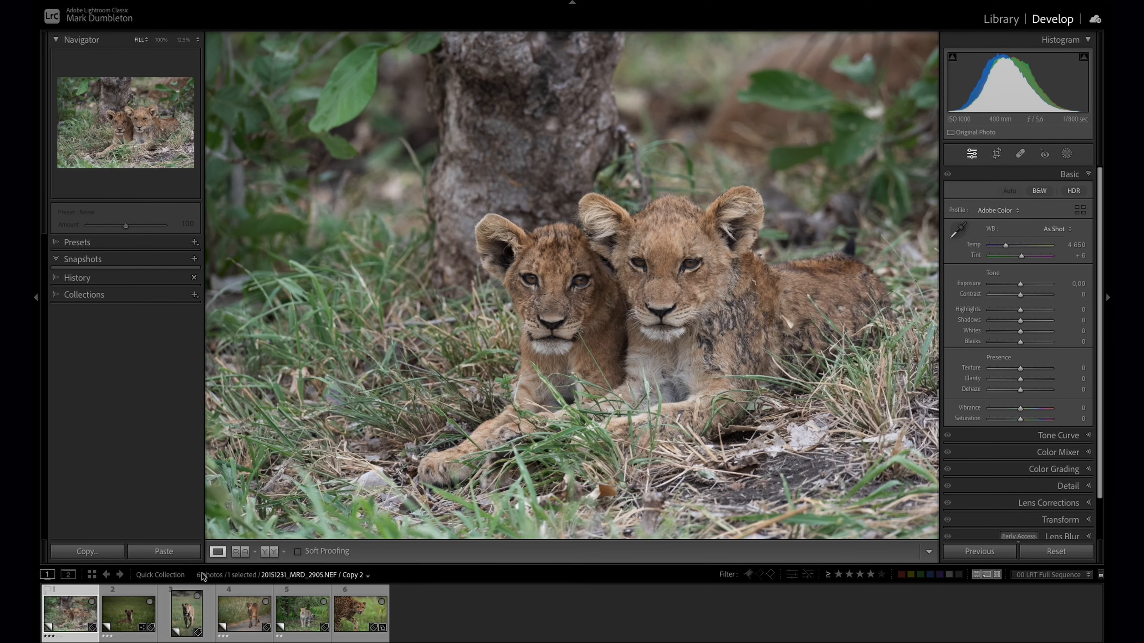
{"action": "left_click", "coordinate": [77, 242]}
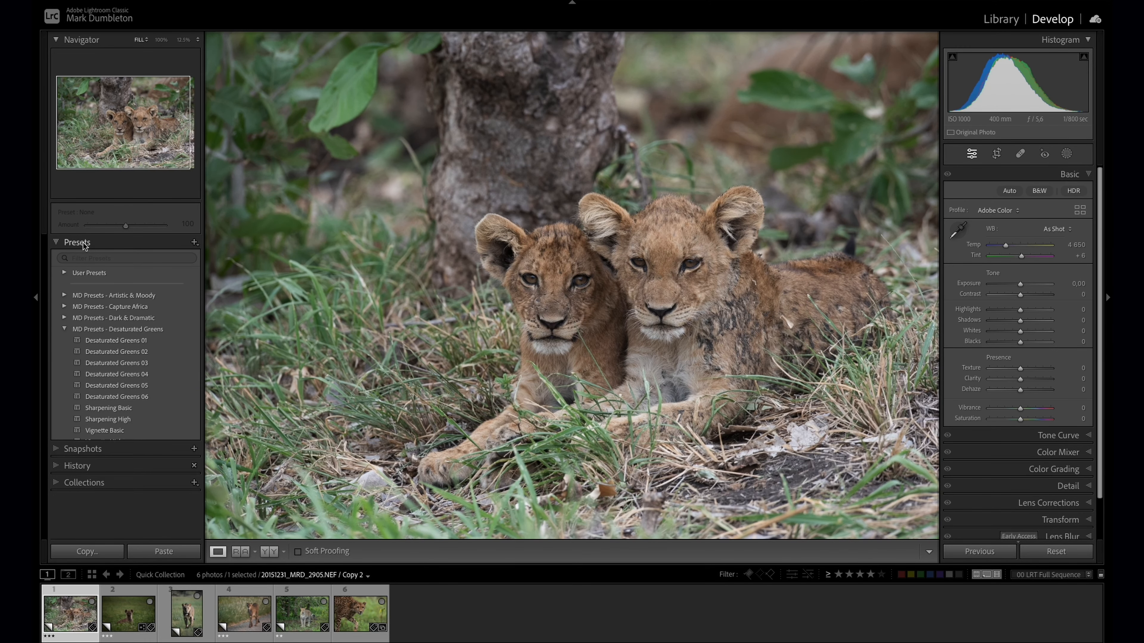
{"action": "left_click", "coordinate": [155, 329]}
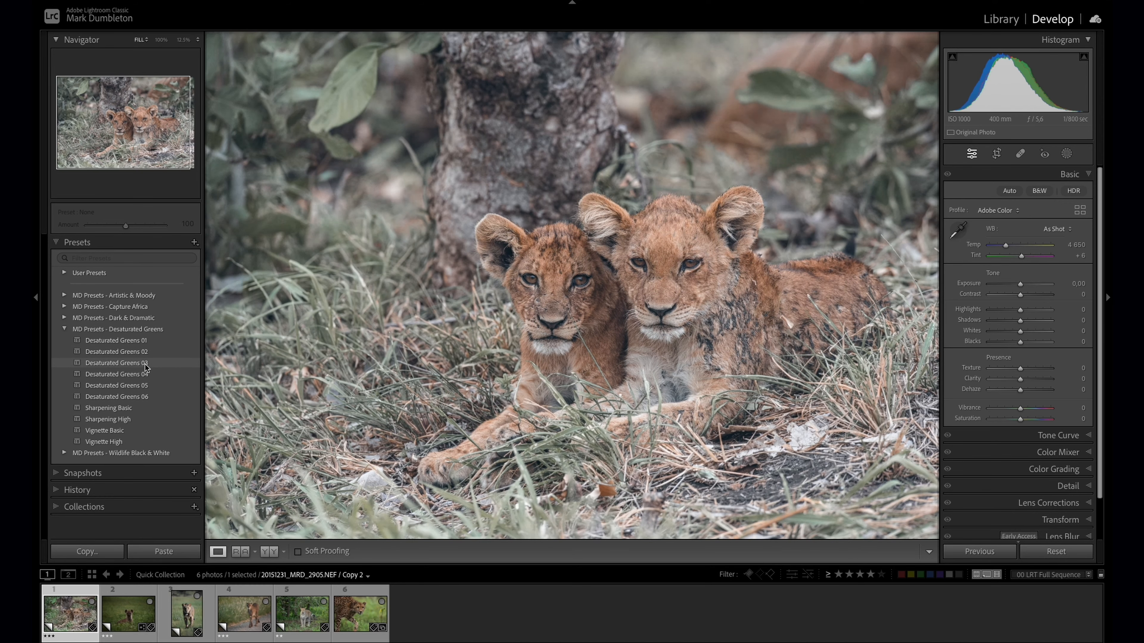
{"action": "left_click", "coordinate": [145, 374]}
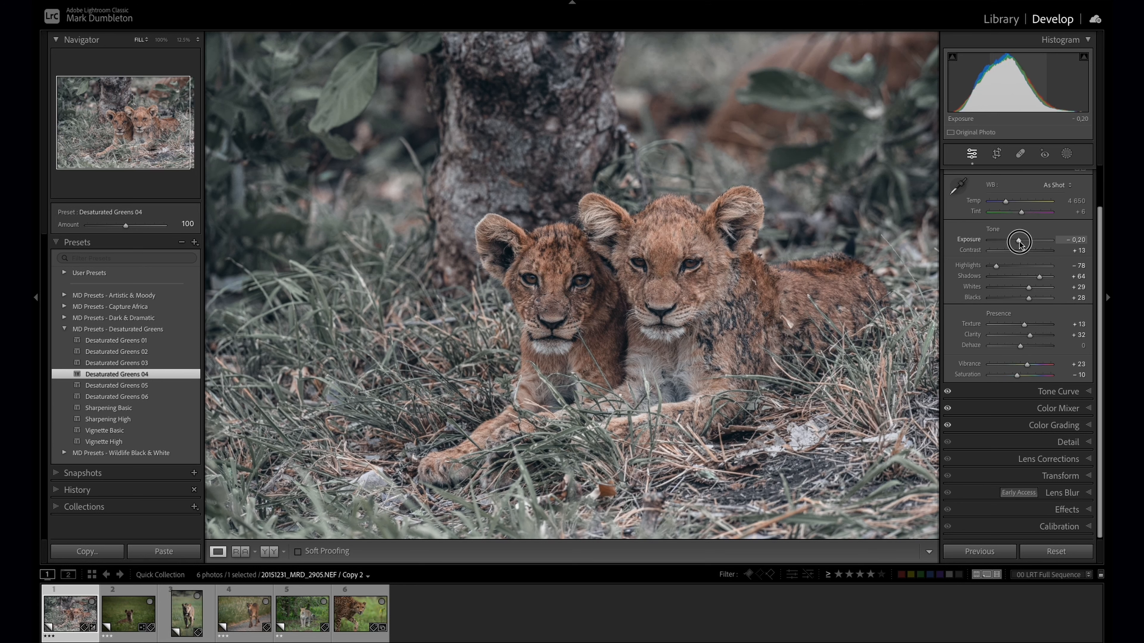
Step: Set Exposure to -0.40, Shadows to +72, Blacks to +51 and Saturation to +4, and compare with the unedited photo
{"action": "left_click_drag", "start_coordinate": [1030, 297], "coordinate": [1019, 242]}
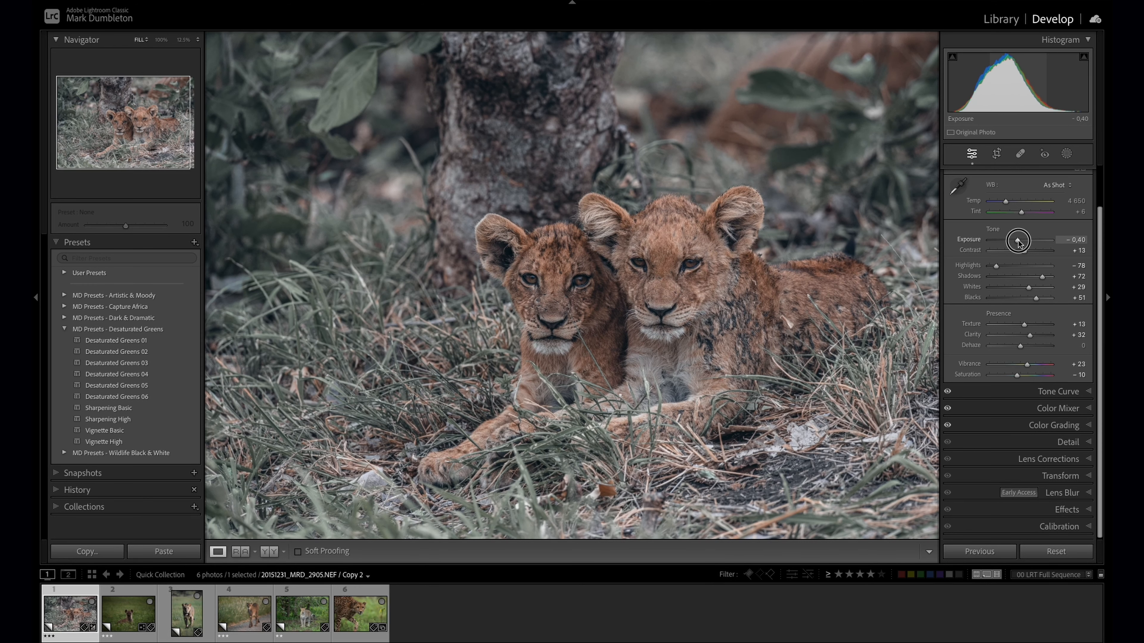
{"action": "left_click_drag", "start_coordinate": [1017, 375], "coordinate": [1022, 378]}
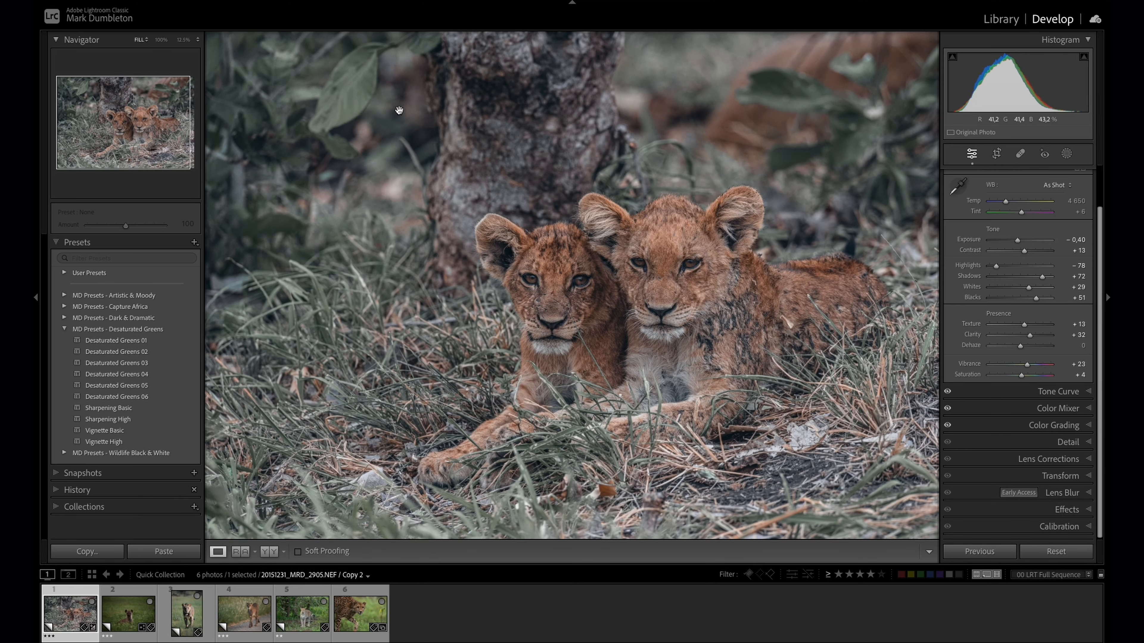
{"action": "key", "text": "backslash"}
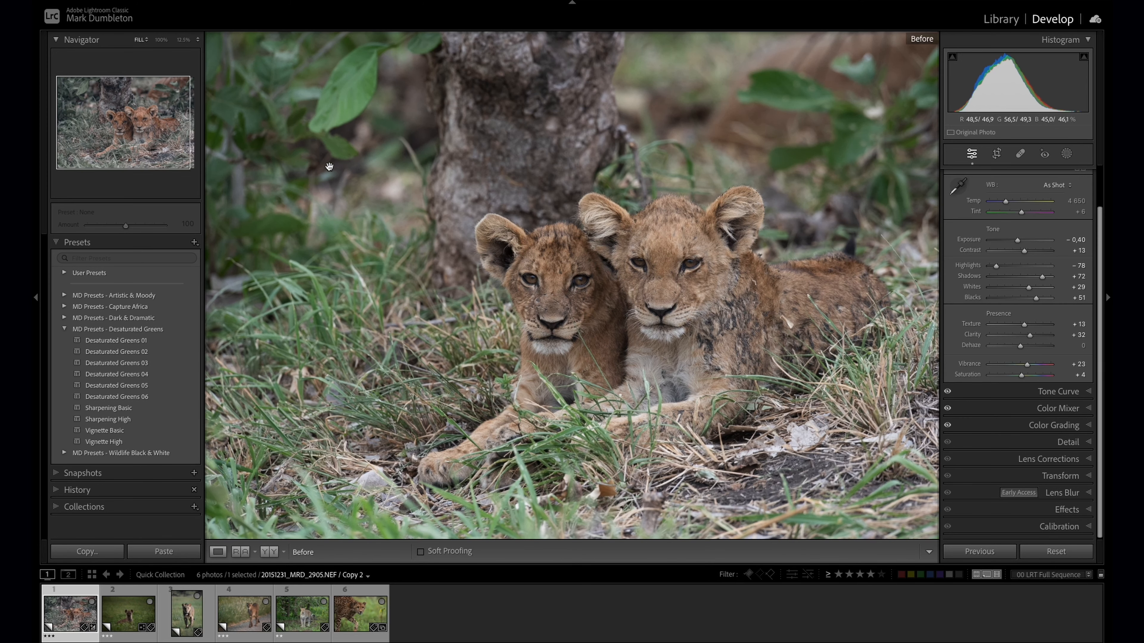
{"action": "key", "text": "backslash"}
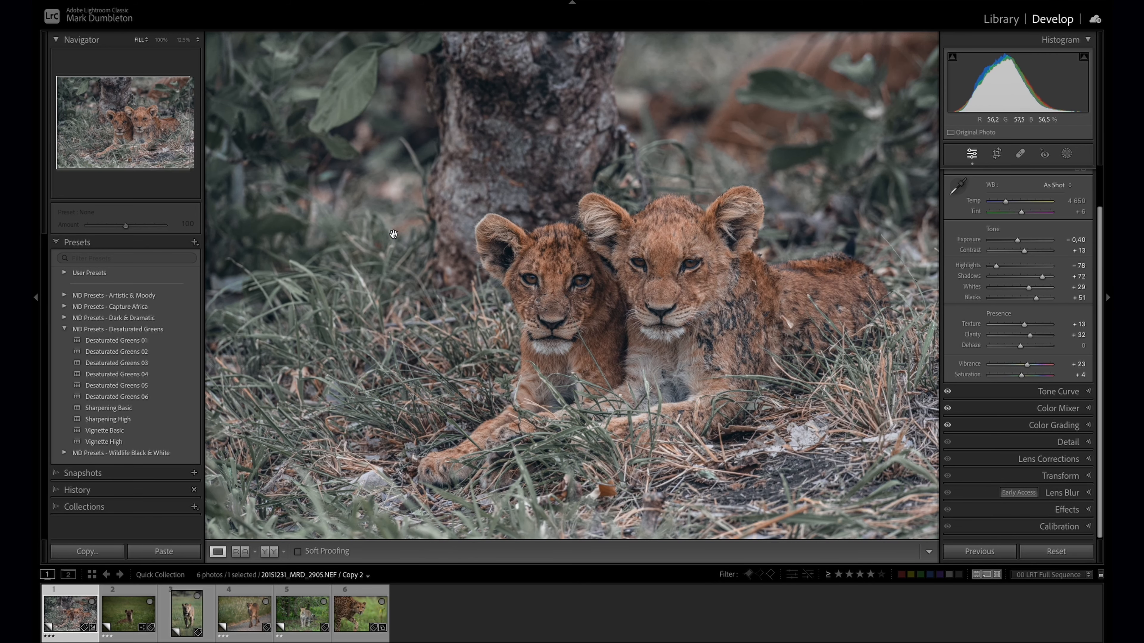
Step: Check the Color Mixer saturation values, and set Exposure to -0.60 and Shadows to +80 in the basic adjustments
{"action": "left_click_drag", "start_coordinate": [1018, 242], "coordinate": [1016, 242]}
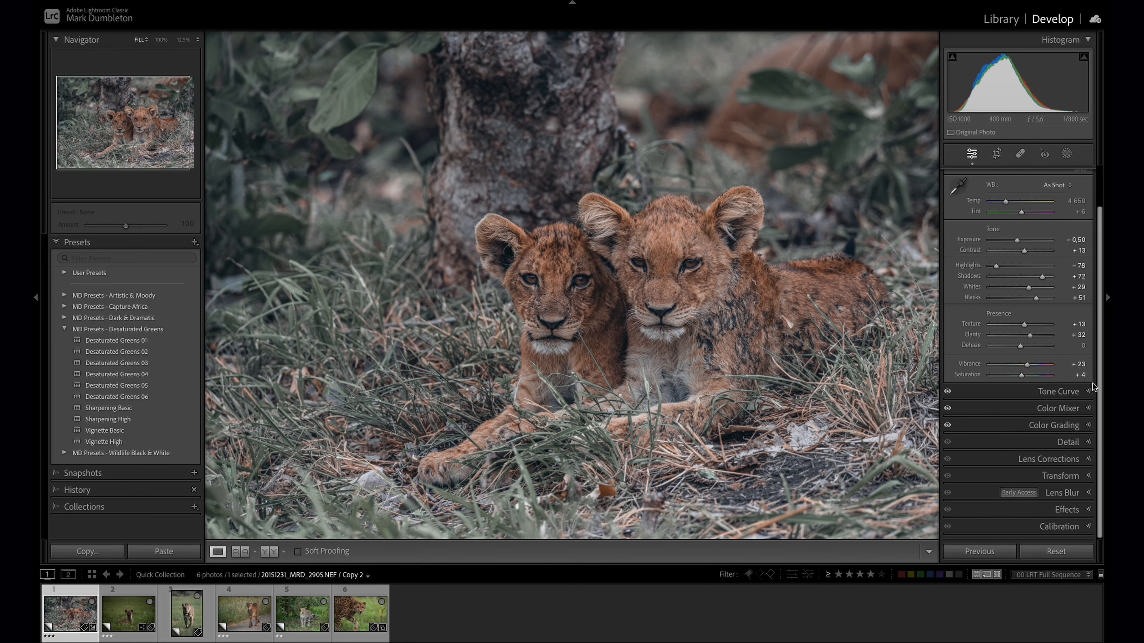
{"action": "left_click", "coordinate": [1058, 406]}
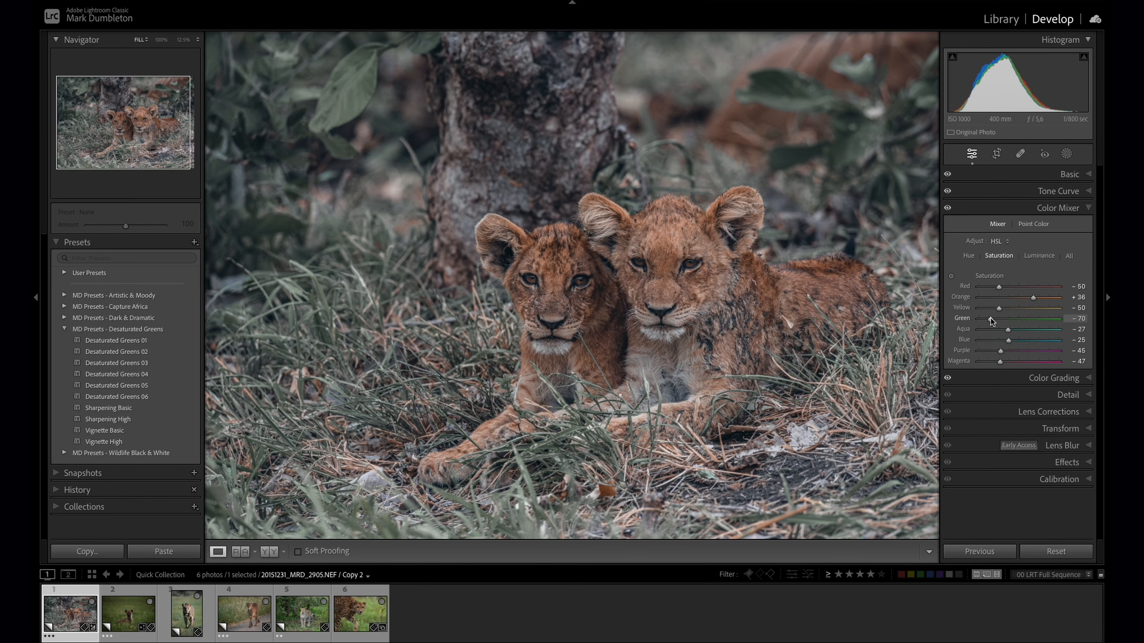
{"action": "left_click", "coordinate": [1070, 176]}
{"action": "left_click_drag", "start_coordinate": [1017, 283], "coordinate": [1016, 287]}
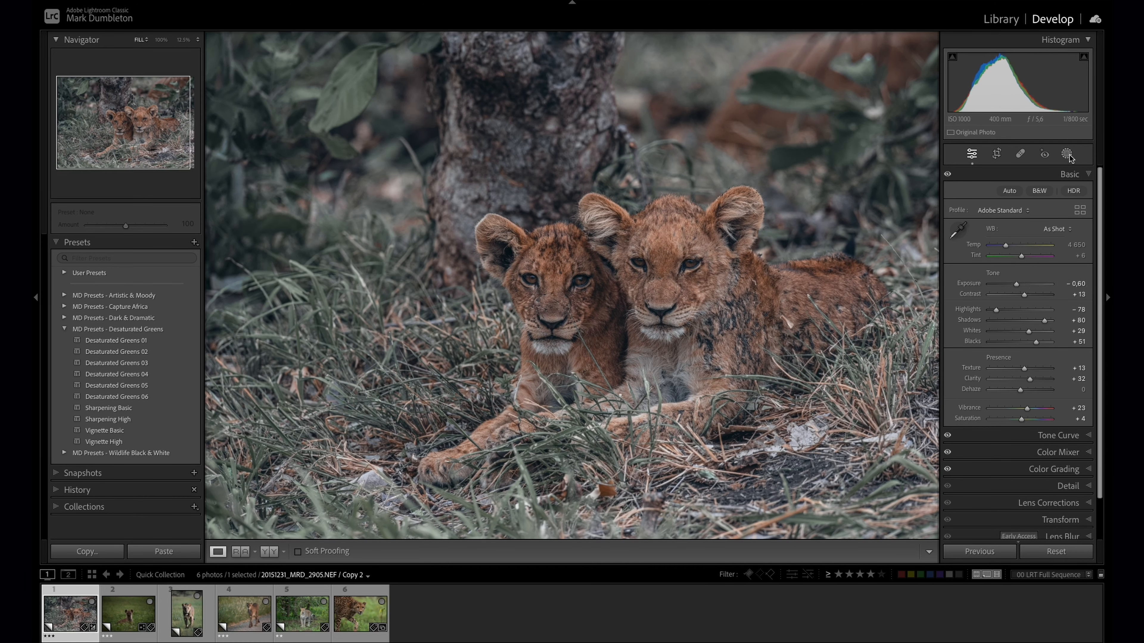
Step: Add a radial gradient mask over the lion cubs and raise its Exposure to about 0.33
{"action": "left_click", "coordinate": [1067, 154]}
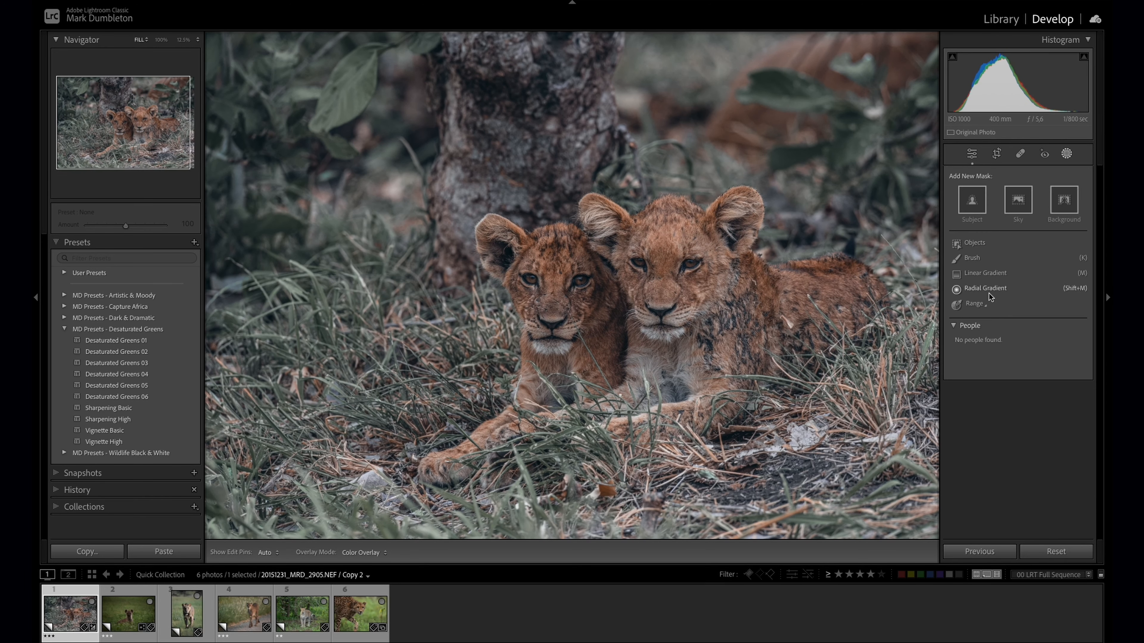
{"action": "left_click", "coordinate": [991, 297]}
{"action": "left_click_drag", "start_coordinate": [459, 258], "coordinate": [694, 397]}
{"action": "left_click_drag", "start_coordinate": [584, 306], "coordinate": [679, 357]}
{"action": "left_click_drag", "start_coordinate": [1025, 408], "coordinate": [1026, 408]}
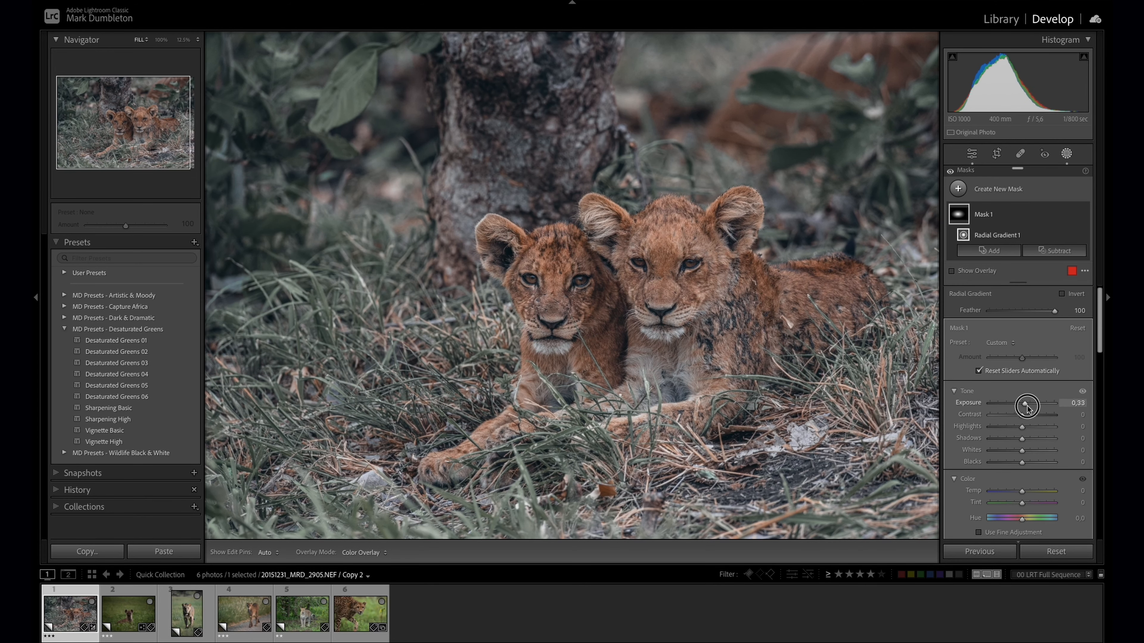
Step: Set the cubs photo's overall Saturation to +12 and apply the Vignette High preset, fine-tuning the Exposure
{"action": "left_click", "coordinate": [1065, 157]}
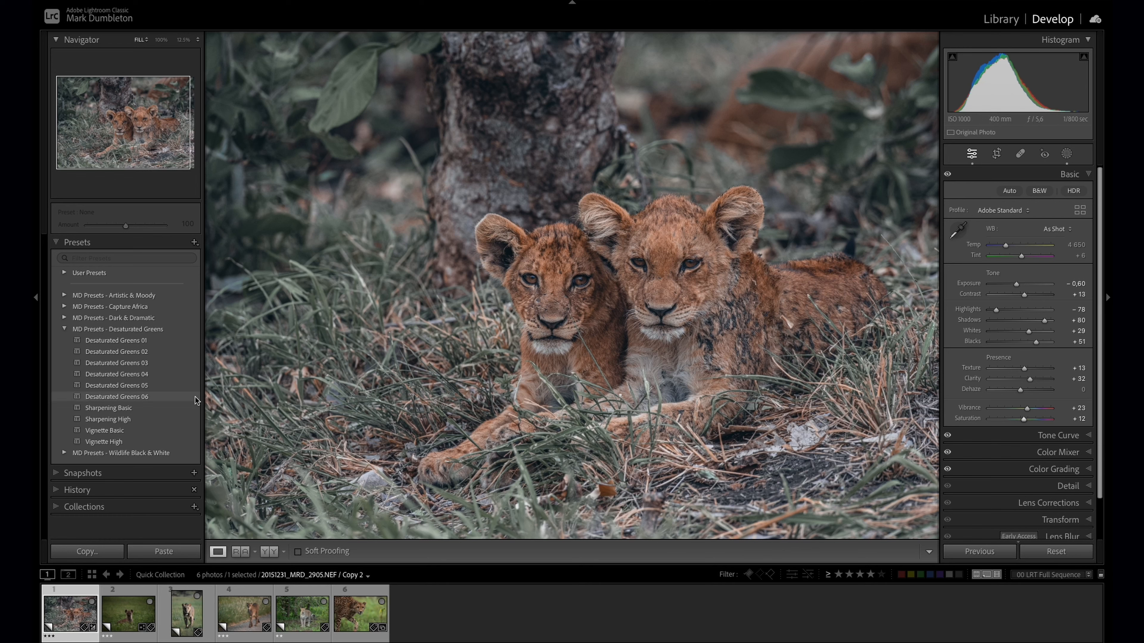
{"action": "left_click", "coordinate": [119, 443]}
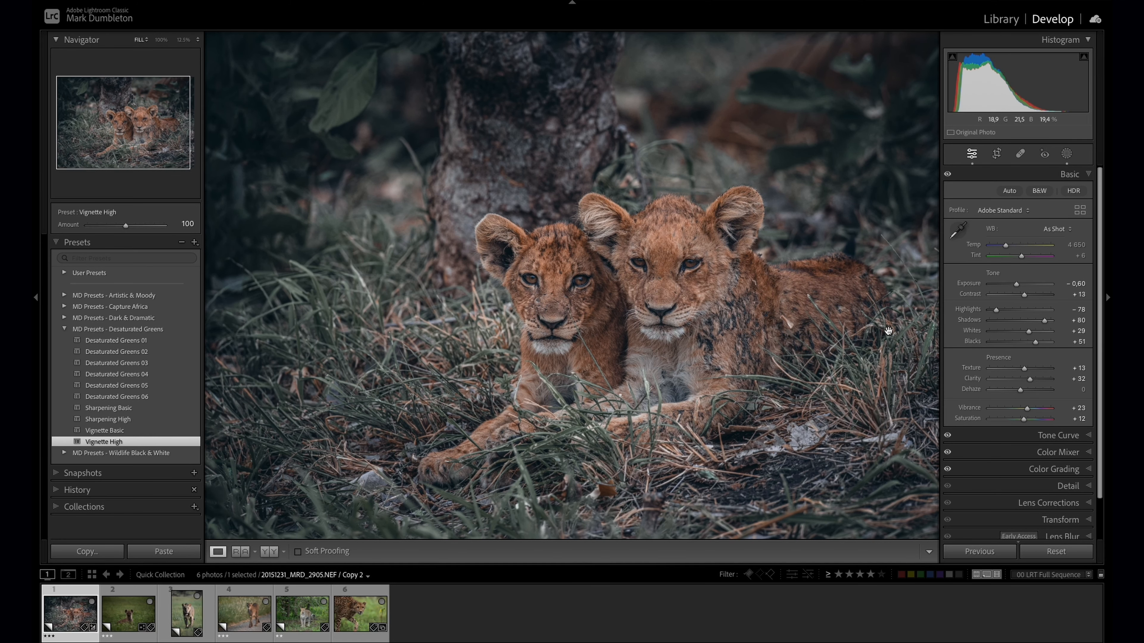
{"action": "left_click_drag", "start_coordinate": [1019, 287], "coordinate": [1018, 287]}
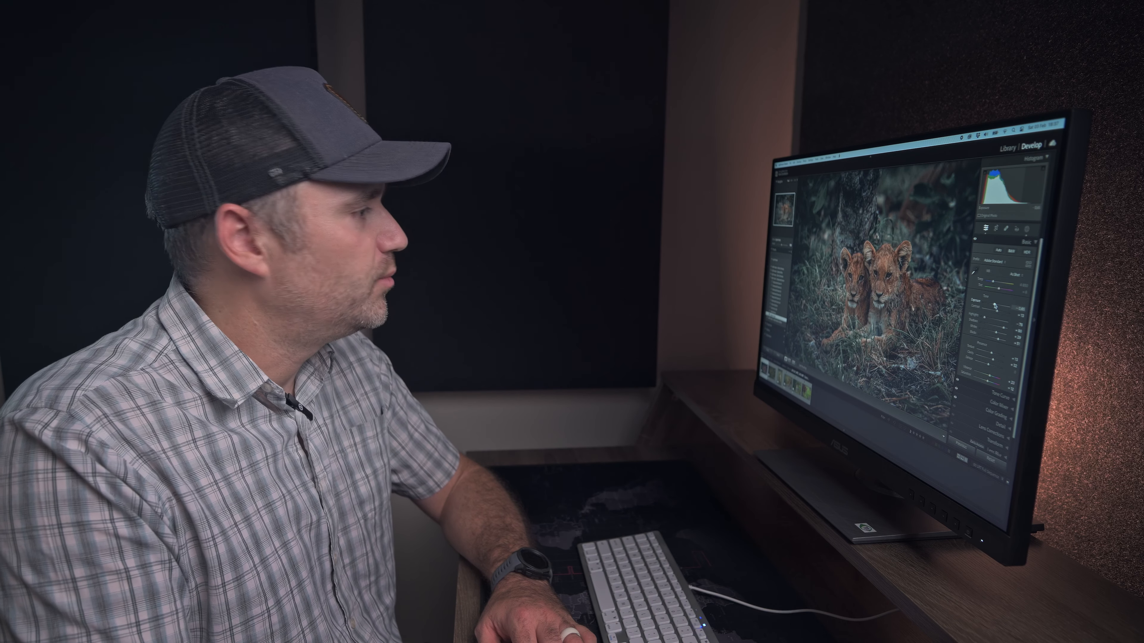
Step: Apply Desaturated Greens 01 to the hyena photo and set Exposure to +0.15, Highlights to -54, Shadows to +50, Whites to +39 and Blacks to +41
{"action": "left_click", "coordinate": [773, 374]}
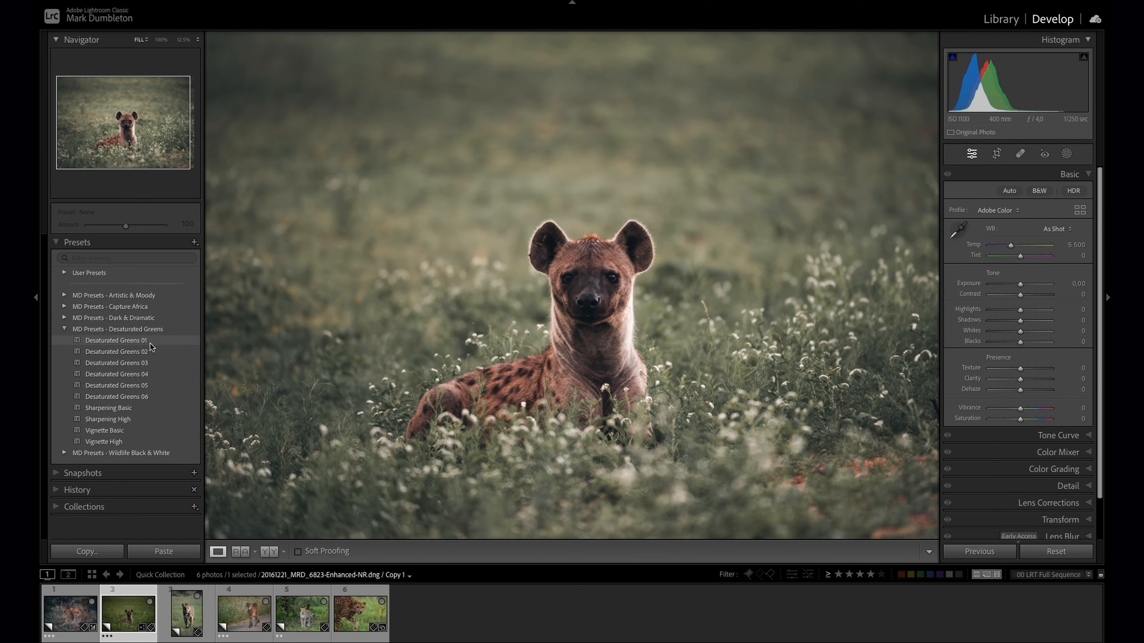
{"action": "left_click", "coordinate": [149, 343]}
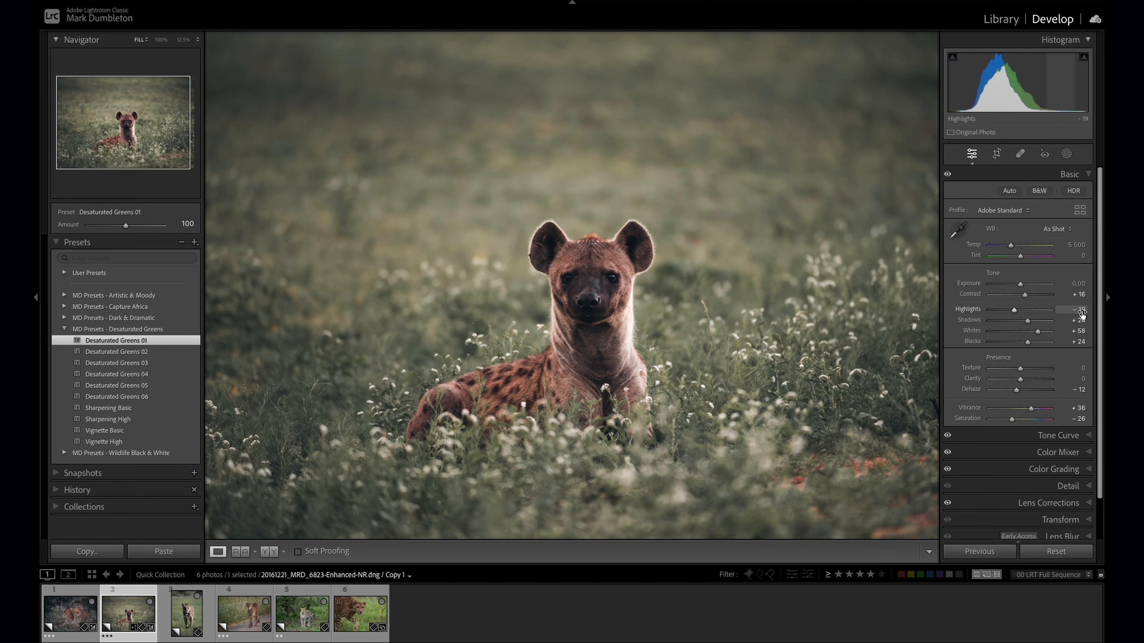
{"action": "left_click_drag", "start_coordinate": [1039, 332], "coordinate": [1034, 331]}
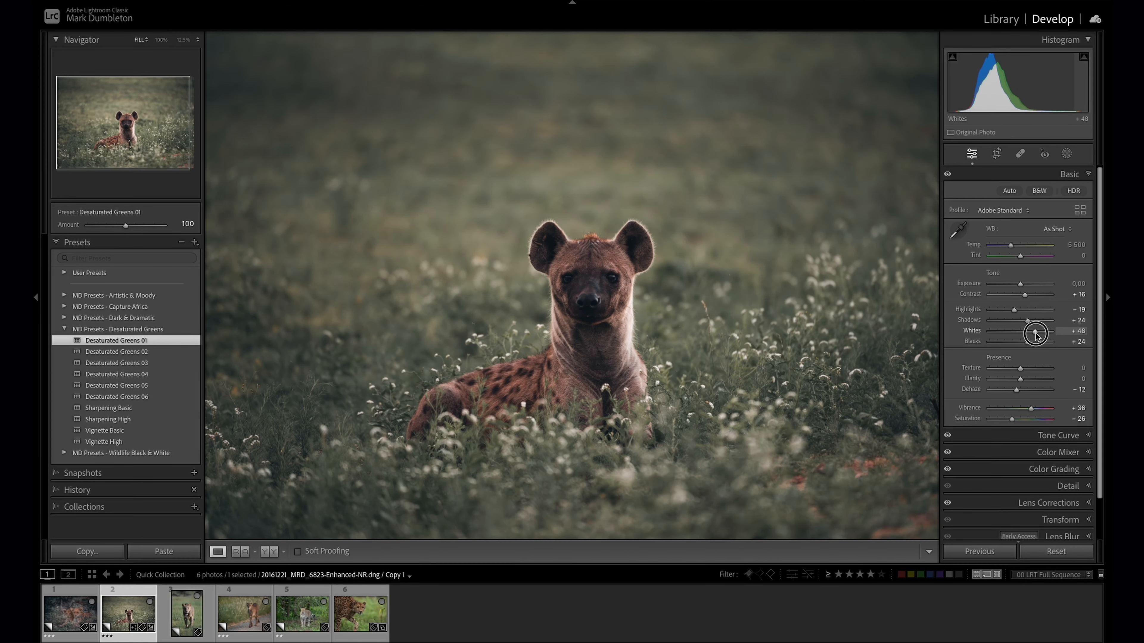
{"action": "left_click_drag", "start_coordinate": [1020, 284], "coordinate": [1022, 286]}
{"action": "mouse_move", "coordinate": [1034, 332]}
{"action": "left_mouse_down"}
{"action": "mouse_move", "coordinate": [1001, 312]}
{"action": "mouse_move", "coordinate": [1037, 321]}
{"action": "mouse_move", "coordinate": [1033, 342]}
{"action": "left_mouse_up"}
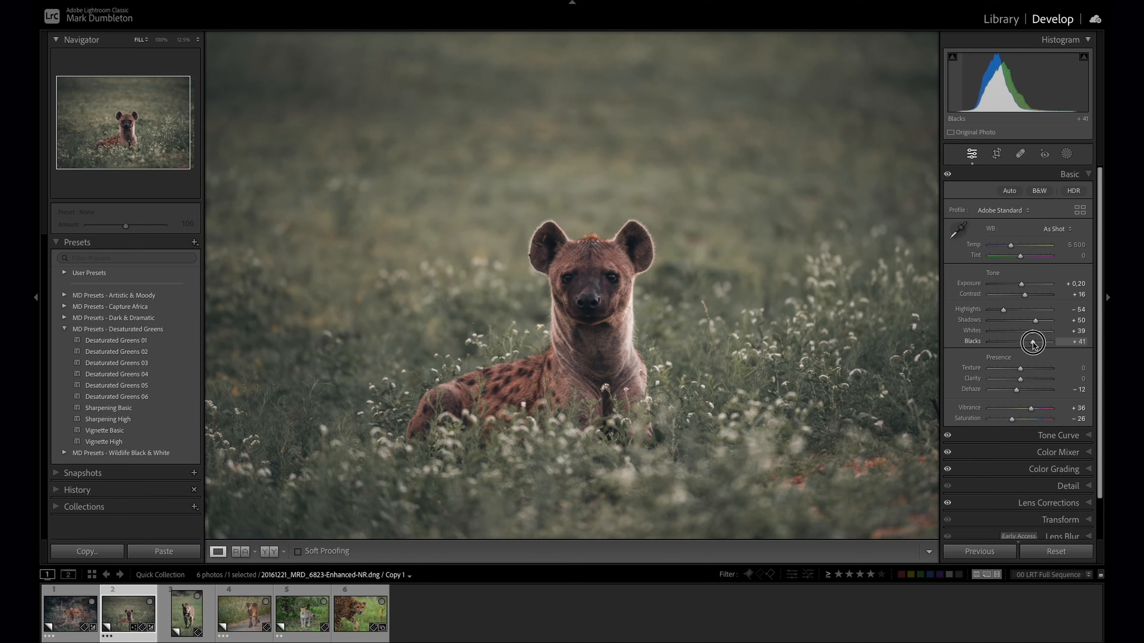
{"action": "left_click_drag", "start_coordinate": [1022, 287], "coordinate": [1021, 287]}
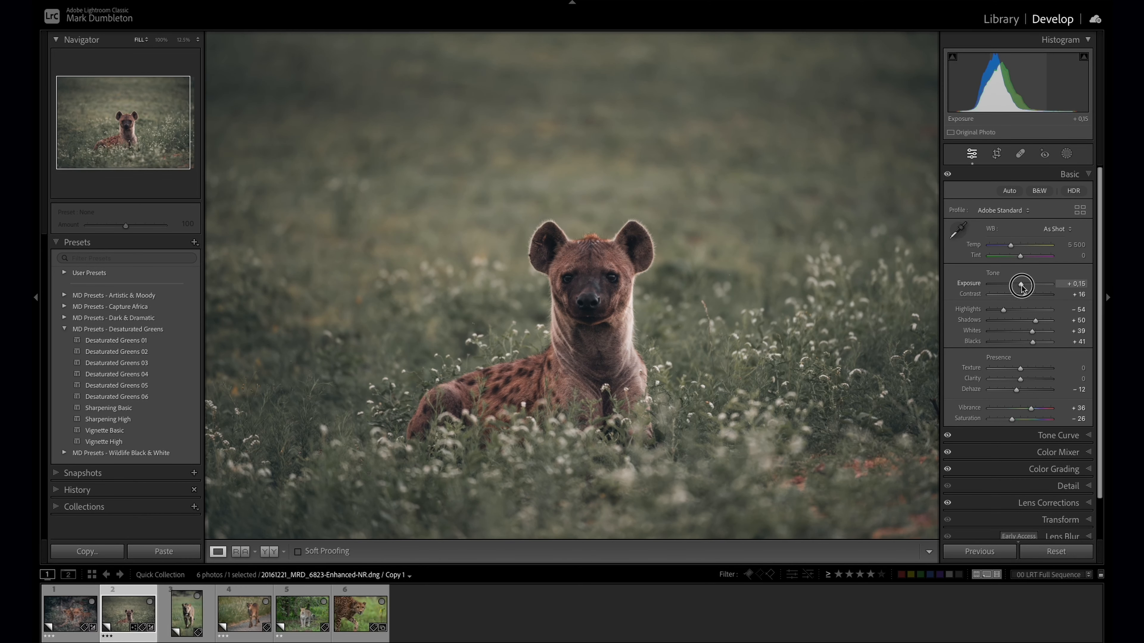
Step: Add a linear gradient mask running from the hyena photo's upper right corner down into the grass, and subtract the subject from it
{"action": "left_click", "coordinate": [1066, 153]}
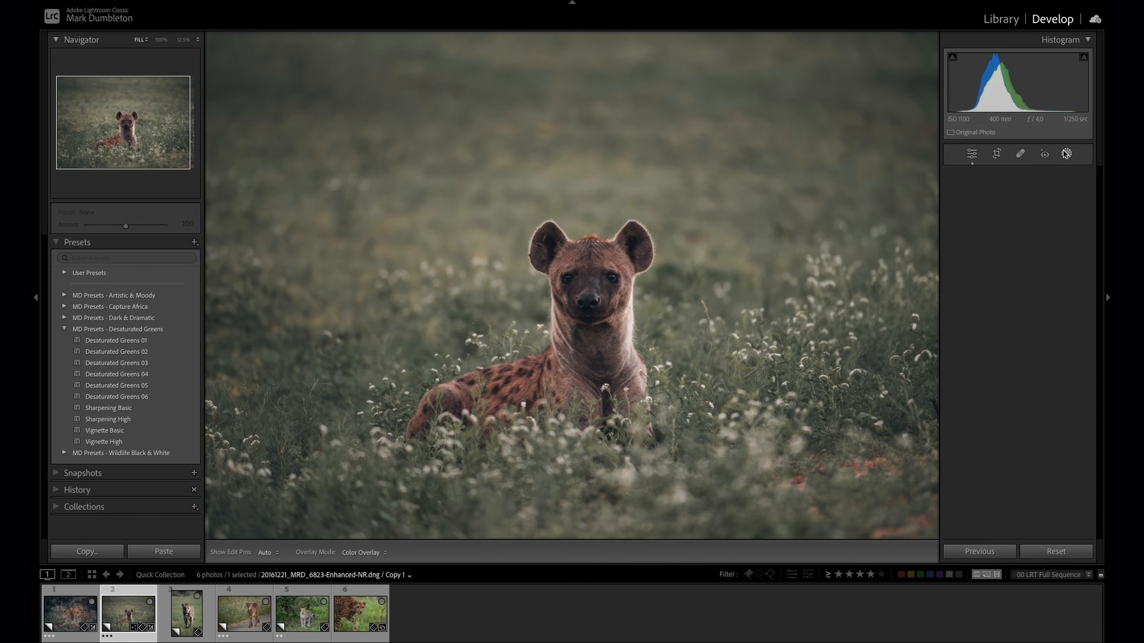
{"action": "left_click", "coordinate": [992, 270]}
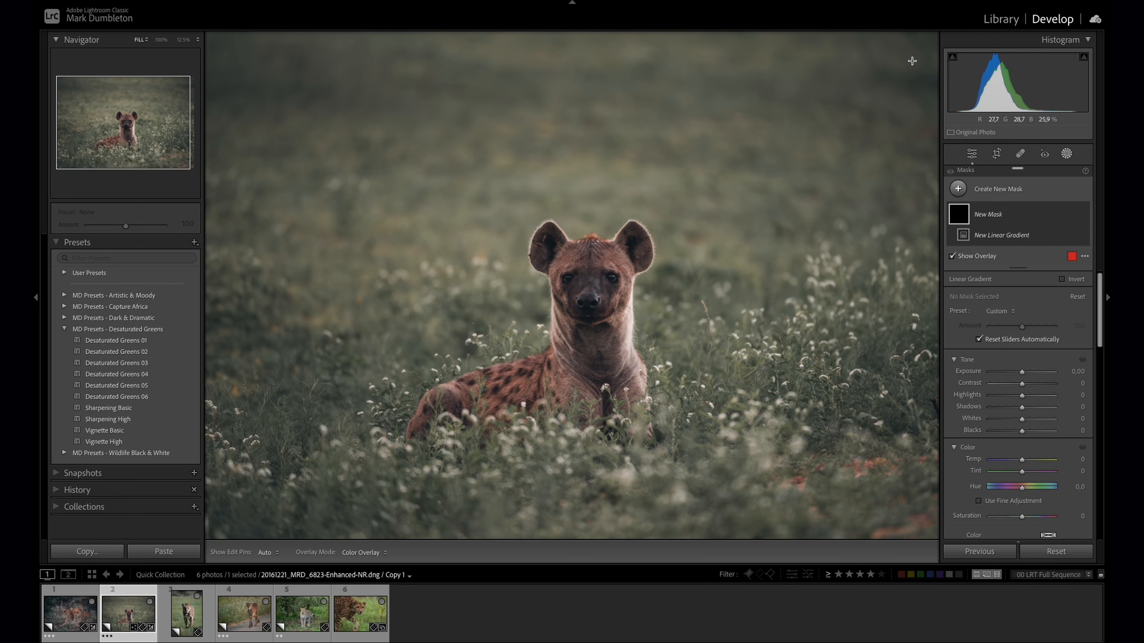
{"action": "left_click", "coordinate": [141, 39]}
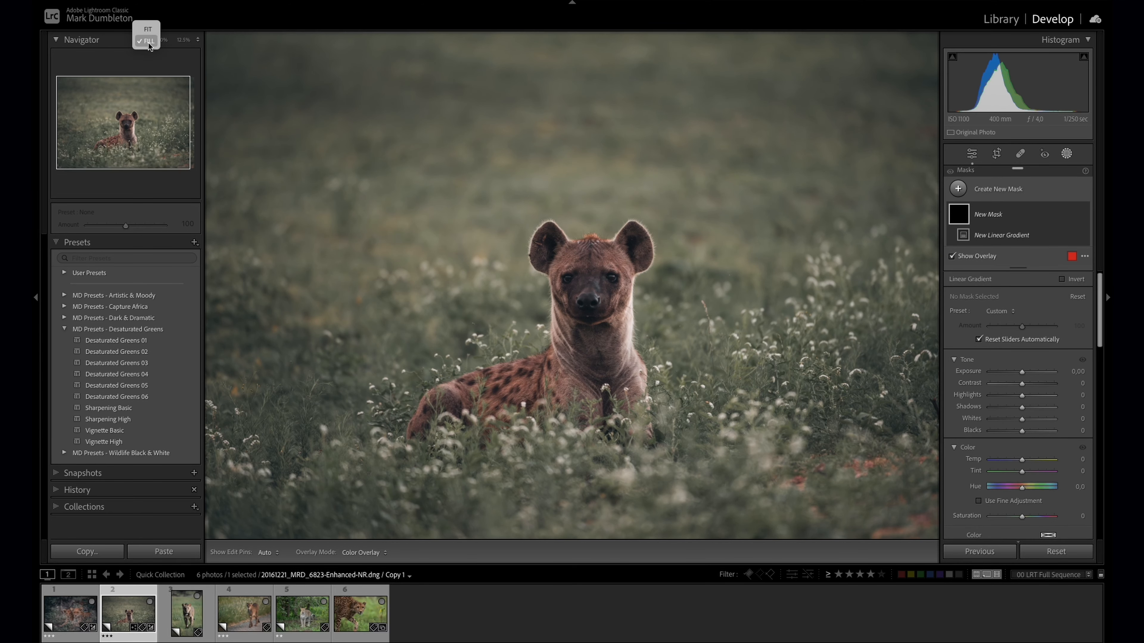
{"action": "left_click", "coordinate": [143, 30]}
{"action": "left_click_drag", "start_coordinate": [875, 56], "coordinate": [771, 415]}
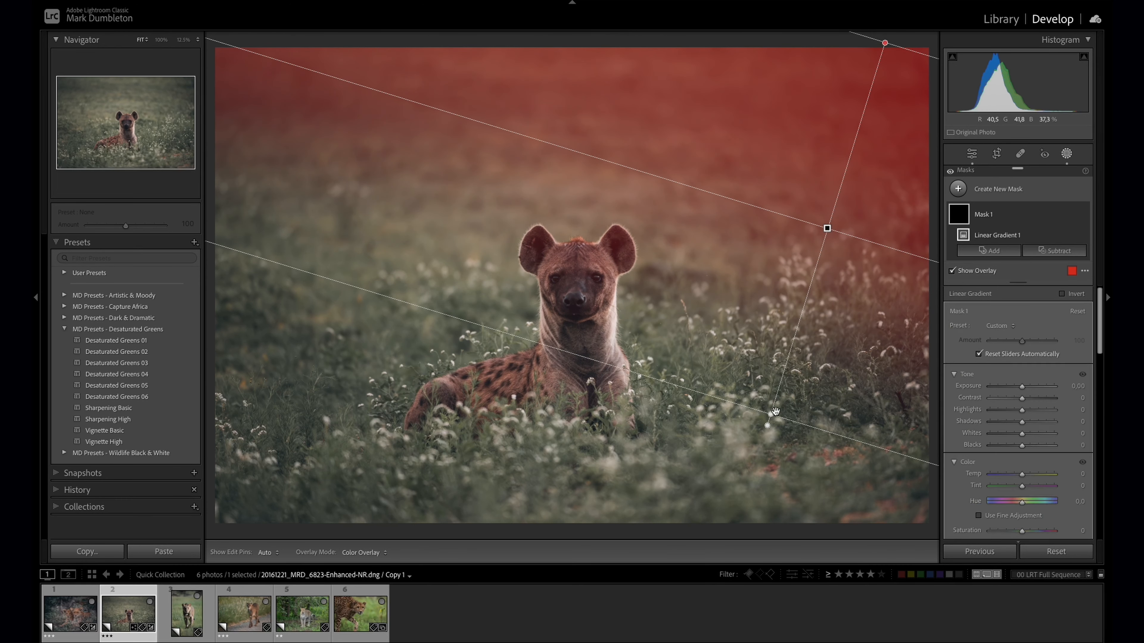
{"action": "left_click", "coordinate": [1053, 250]}
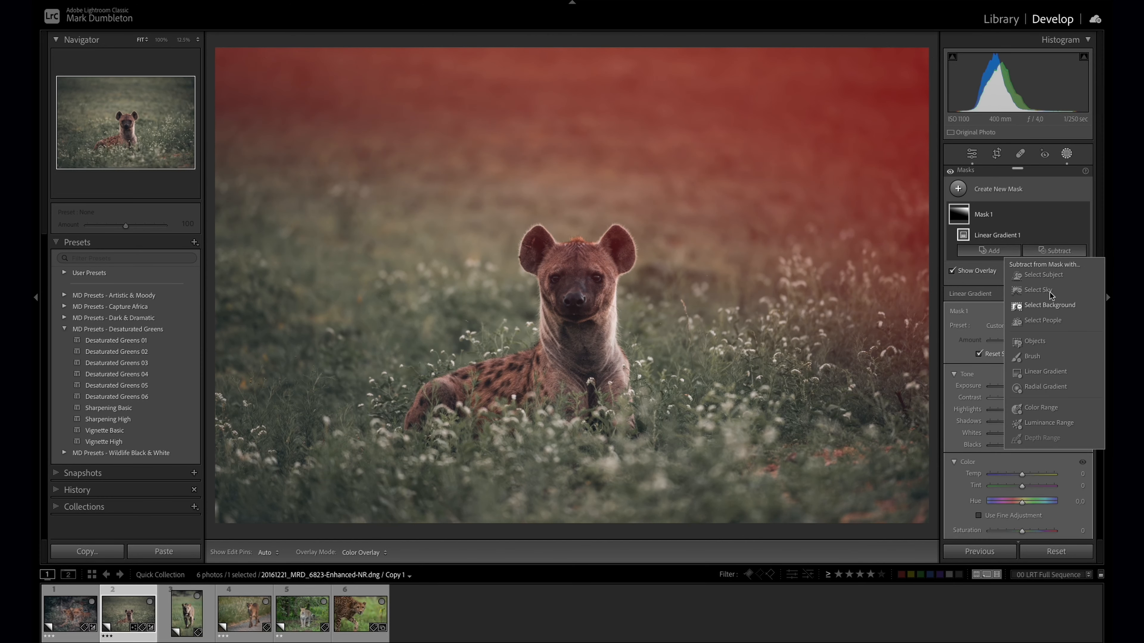
{"action": "left_click", "coordinate": [1047, 275]}
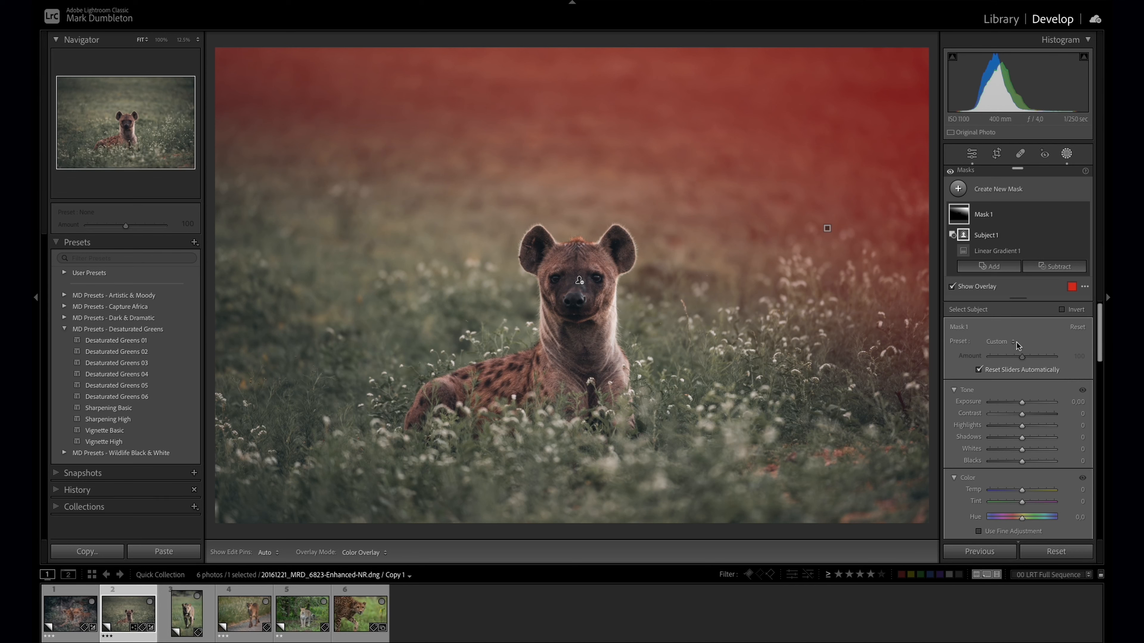
Step: Set the gradient mask's Exposure to 0.56, Blacks to 35 and Temp to 33
{"action": "left_click_drag", "start_coordinate": [1022, 464], "coordinate": [1034, 462]}
{"action": "left_click_drag", "start_coordinate": [1024, 403], "coordinate": [1028, 403]}
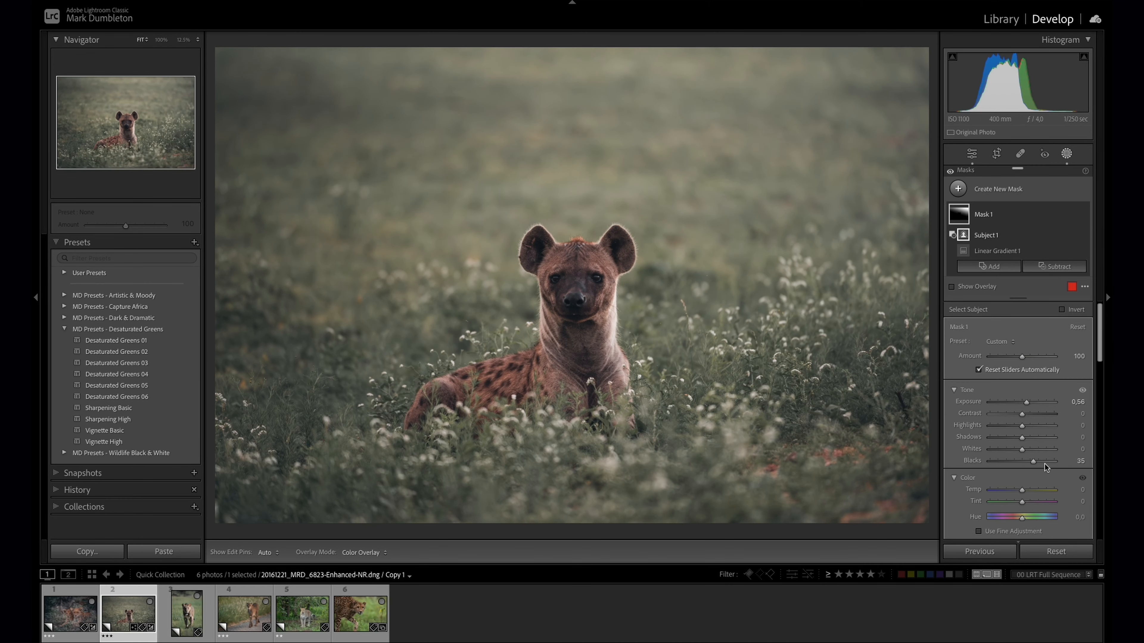
{"action": "scroll", "coordinate": [1045, 464], "scroll_direction": "down", "scroll_amount": 5}
{"action": "left_click_drag", "start_coordinate": [1022, 452], "coordinate": [1030, 432]}
{"action": "scroll", "coordinate": [1020, 445], "scroll_direction": "up", "scroll_amount": 5}
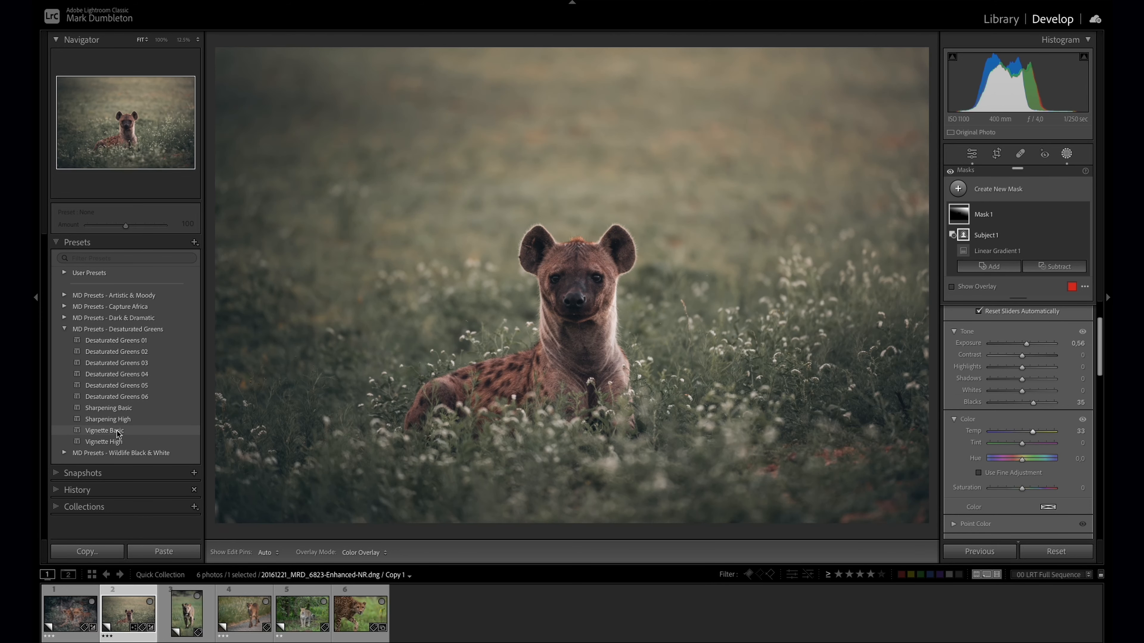
Step: Apply the Vignette Basic and Sharpening Basic presets to the hyena photo, and compare it with the unedited version
{"action": "left_click", "coordinate": [110, 431]}
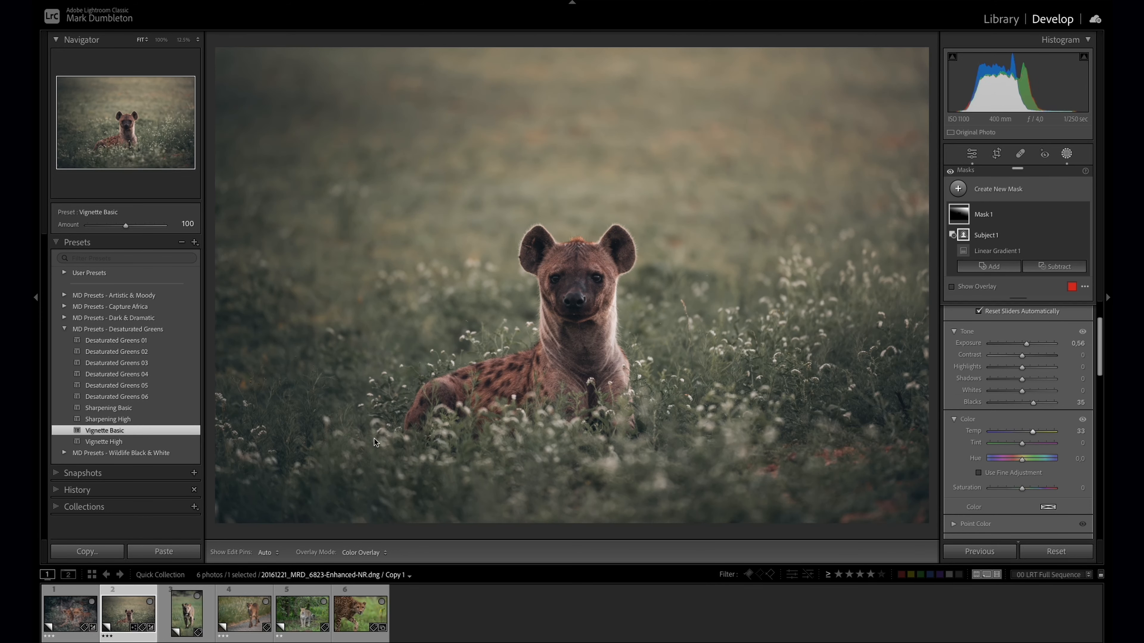
{"action": "scroll", "coordinate": [1097, 337], "scroll_direction": "up", "scroll_amount": 2}
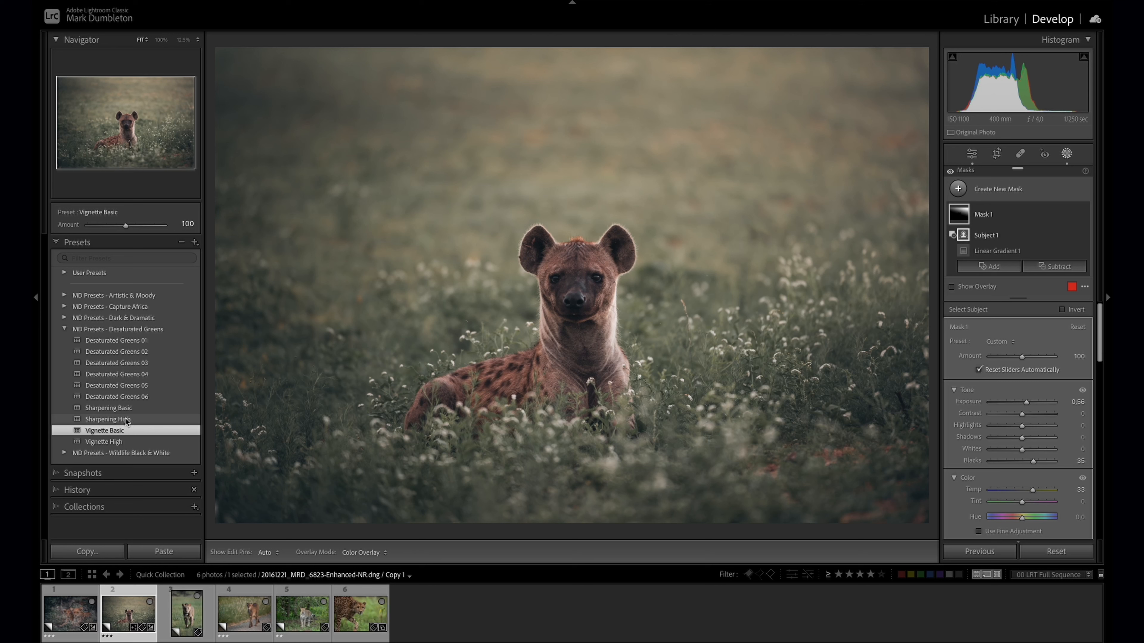
{"action": "left_click", "coordinate": [126, 409]}
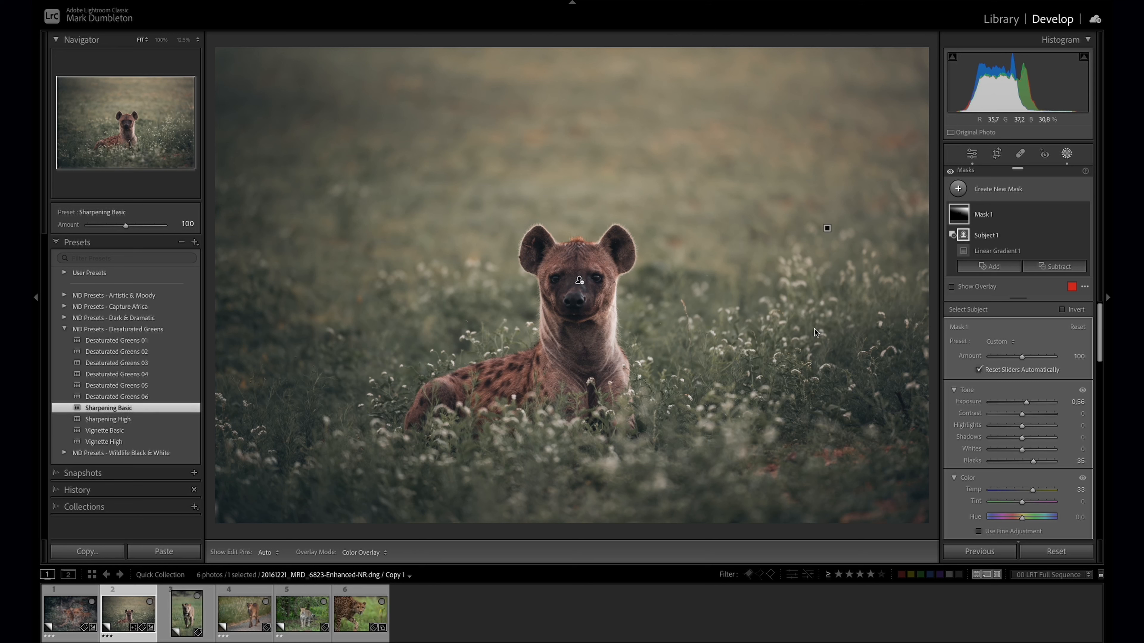
{"action": "key", "text": "backslash"}
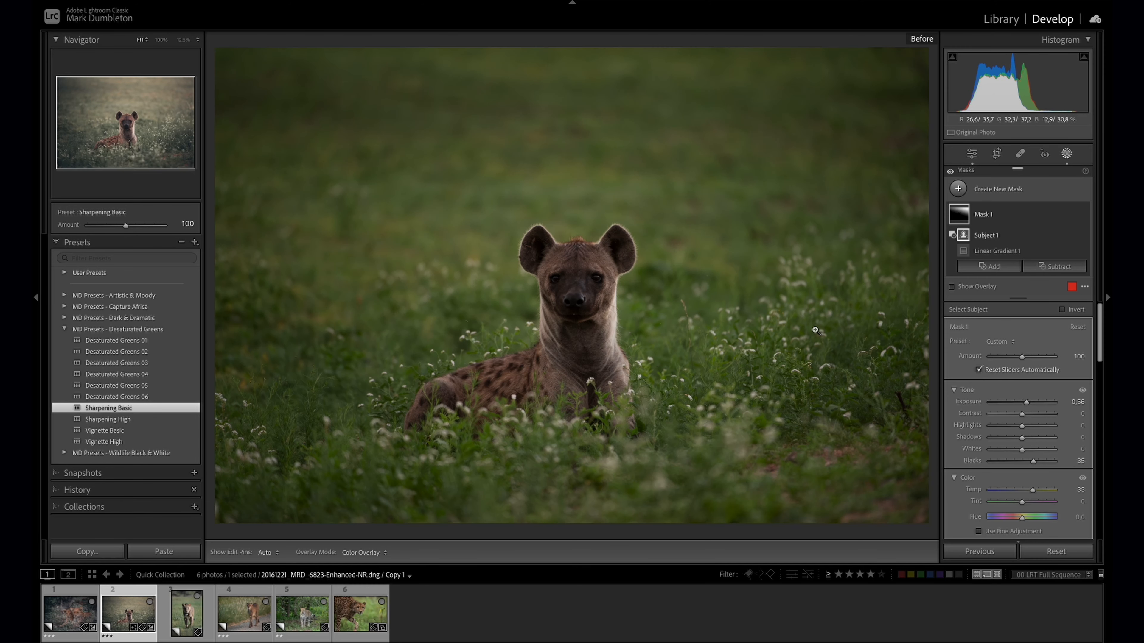
{"action": "key", "text": "backslash"}
Step: Open the walking lion photo and apply the Desaturated Greens 05 preset
{"action": "key", "text": "Right"}
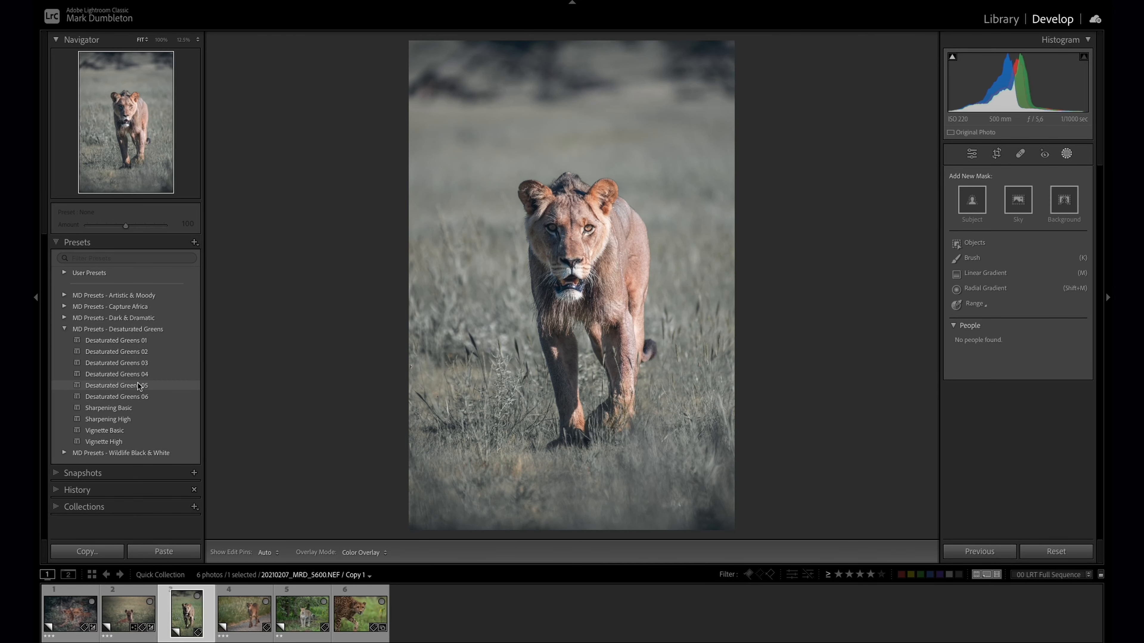
{"action": "left_click", "coordinate": [138, 384]}
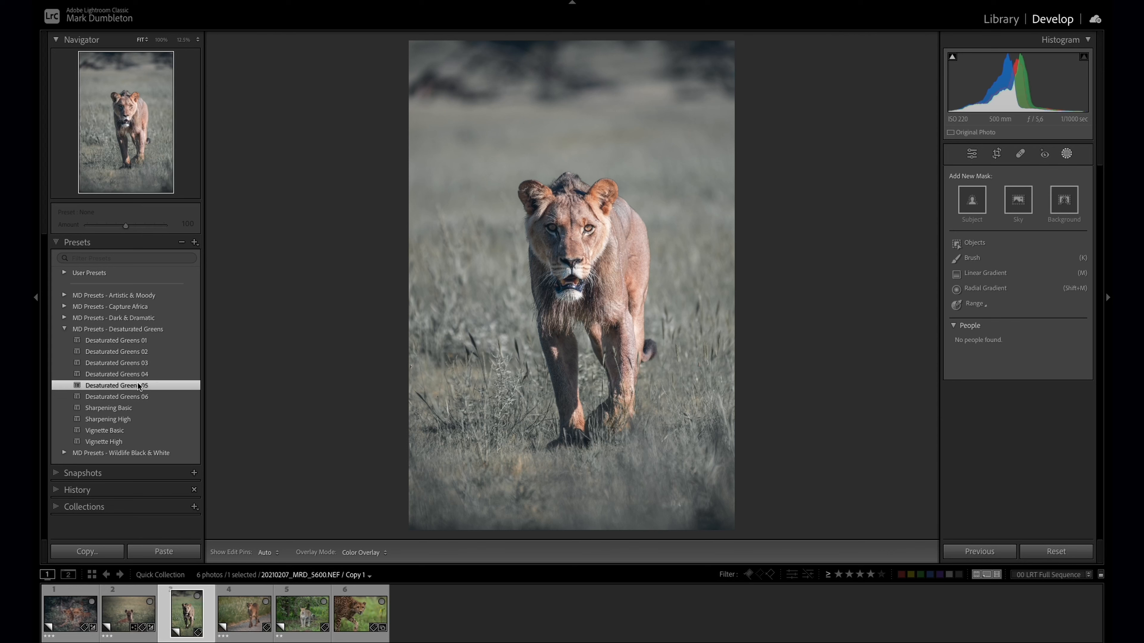
Step: Set the lion photo's Exposure to -0.75, Blacks to +34 and Shadows to +99
{"action": "left_click", "coordinate": [973, 153]}
{"action": "left_click_drag", "start_coordinate": [1020, 287], "coordinate": [1016, 288]}
{"action": "left_click_drag", "start_coordinate": [1023, 342], "coordinate": [1030, 344]}
{"action": "left_click_drag", "start_coordinate": [1025, 295], "coordinate": [1051, 323]}
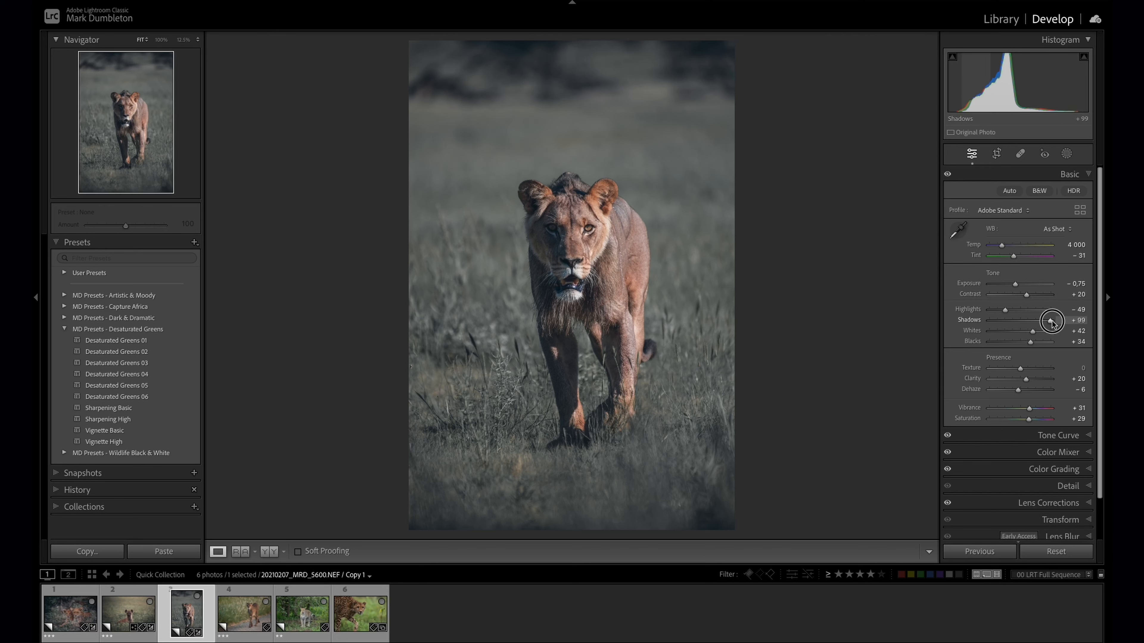
Step: Set the lion photo's Green saturation to -72, Exposure to -0.60, Highlights to -55 and Whites to +27, checking against the unedited version
{"action": "left_click", "coordinate": [1050, 452]}
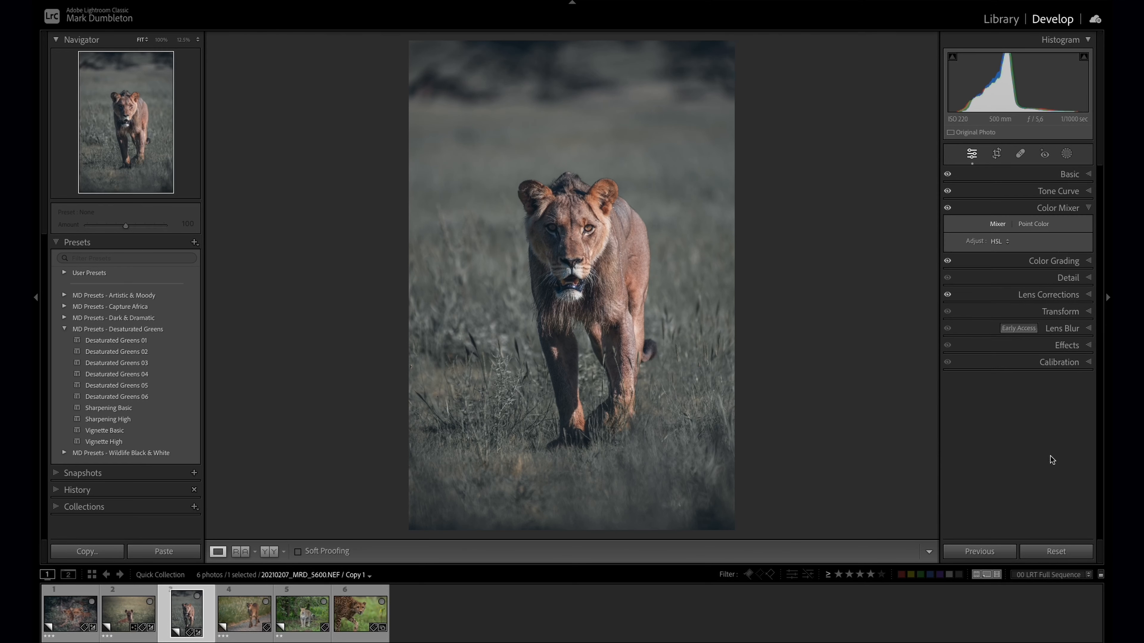
{"action": "left_click_drag", "start_coordinate": [985, 321], "coordinate": [993, 324]}
{"action": "key", "text": "backslash"}
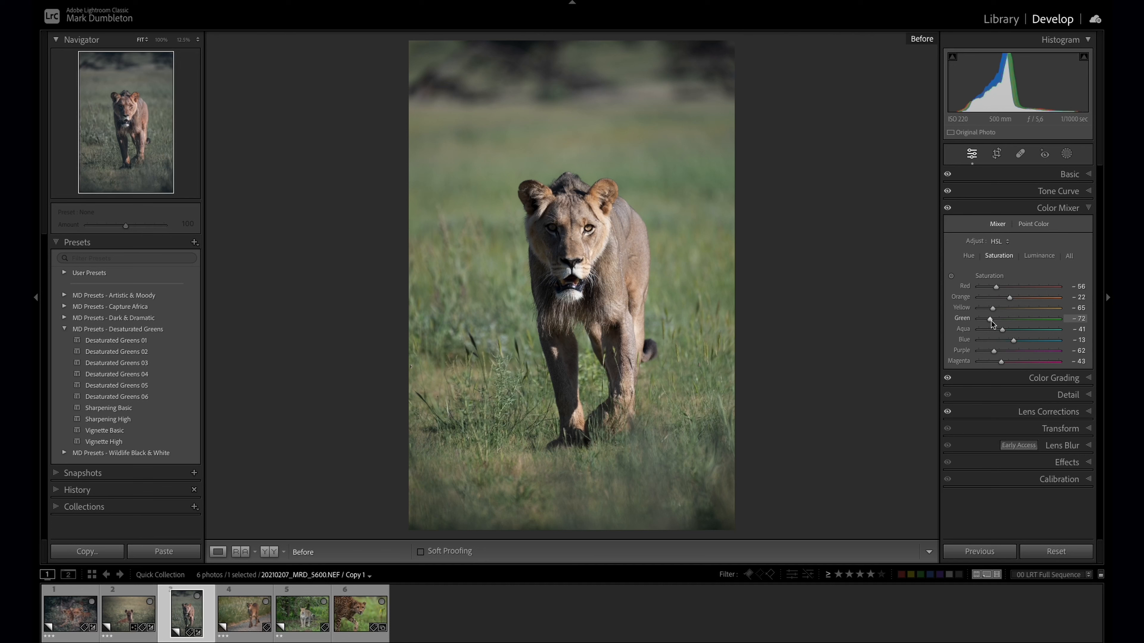
{"action": "key", "text": "backslash"}
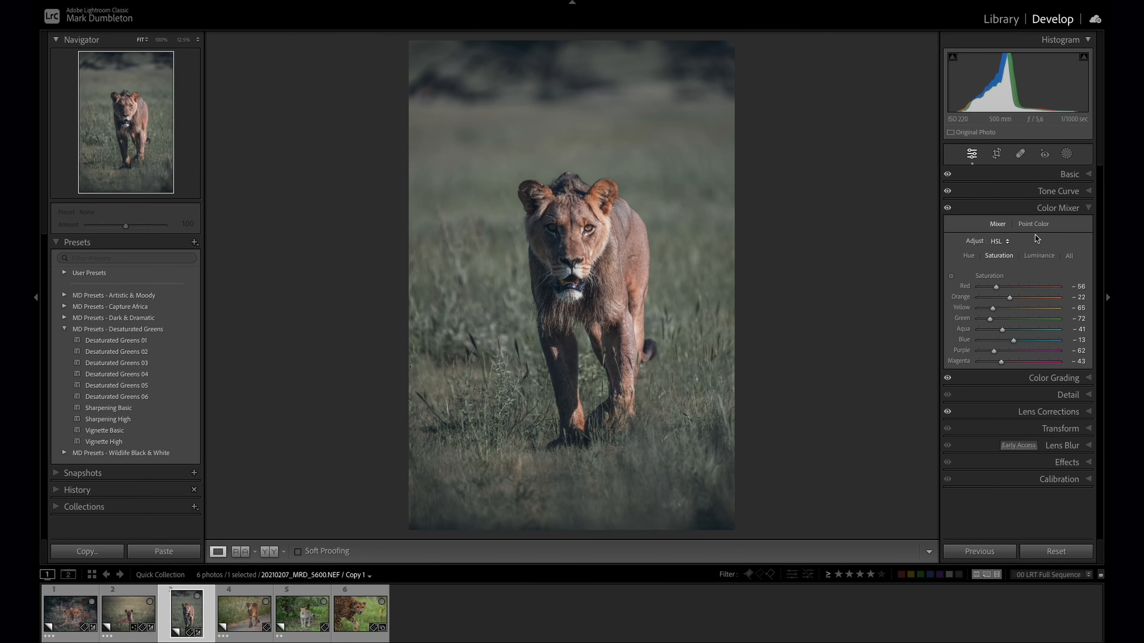
{"action": "left_click", "coordinate": [1071, 177]}
{"action": "left_click_drag", "start_coordinate": [1016, 285], "coordinate": [1028, 333]}
Step: Add a linear gradient mask running from the lion photo's right side toward the lion, with Exposure at 0.44
{"action": "left_click", "coordinate": [1064, 152]}
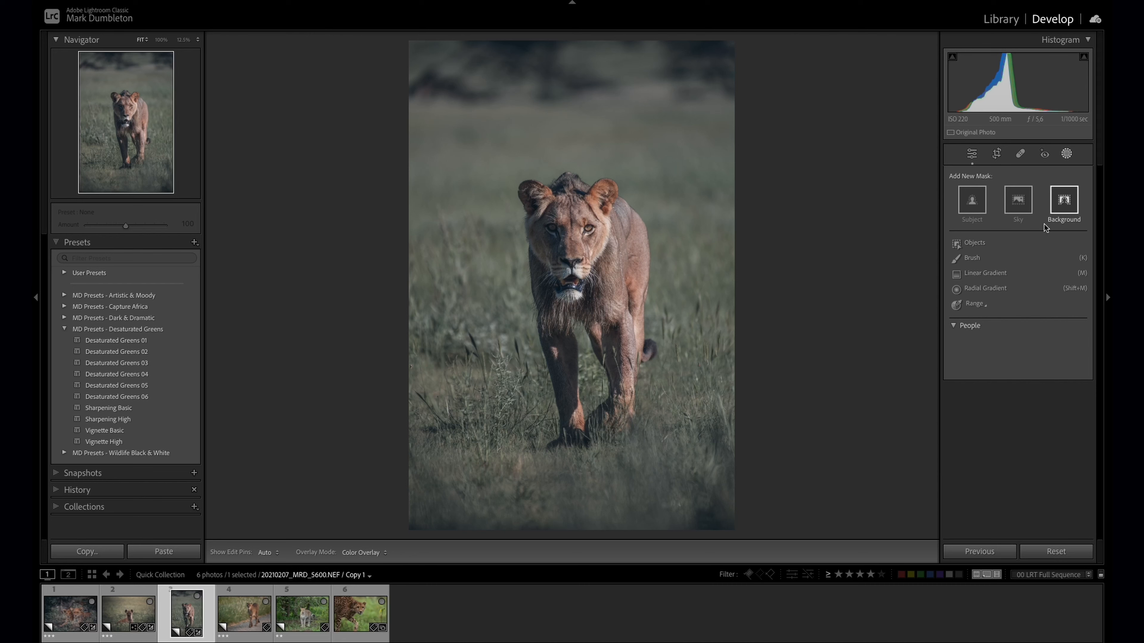
{"action": "left_click", "coordinate": [1004, 273]}
{"action": "left_click_drag", "start_coordinate": [676, 287], "coordinate": [580, 255]}
{"action": "left_click_drag", "start_coordinate": [1022, 388], "coordinate": [1026, 387]}
Step: Add a second linear gradient mask running from beyond the photo's left edge to the lion, with Exposure at -0.30
{"action": "left_click", "coordinate": [957, 190]}
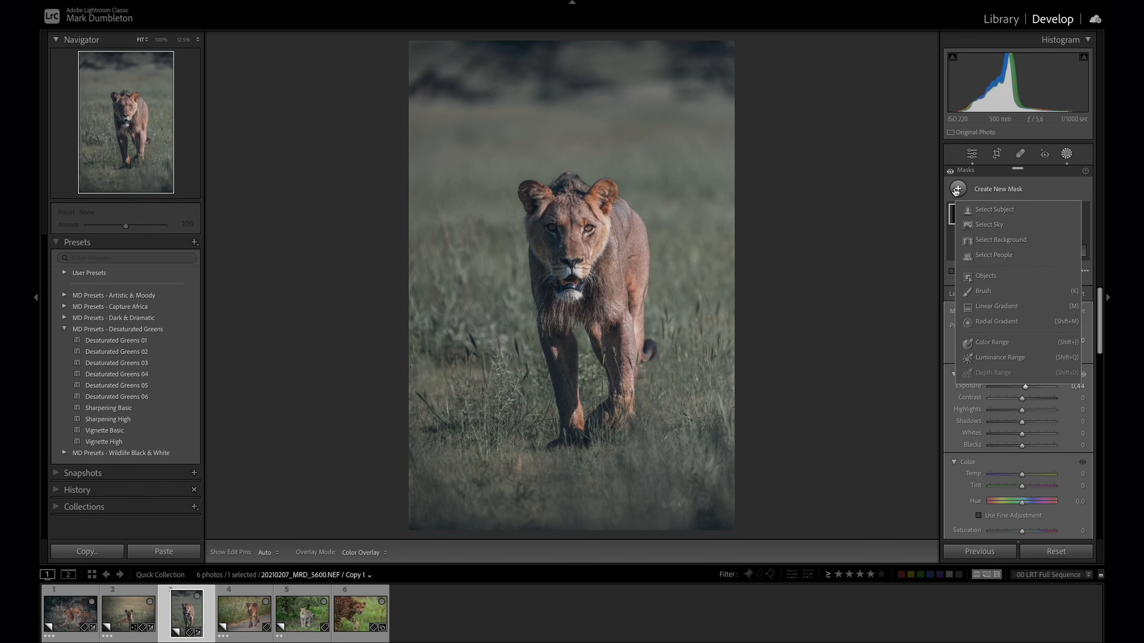
{"action": "left_click", "coordinate": [999, 306]}
{"action": "left_click_drag", "start_coordinate": [367, 302], "coordinate": [565, 301]}
{"action": "left_click_drag", "start_coordinate": [1021, 411], "coordinate": [1019, 411]}
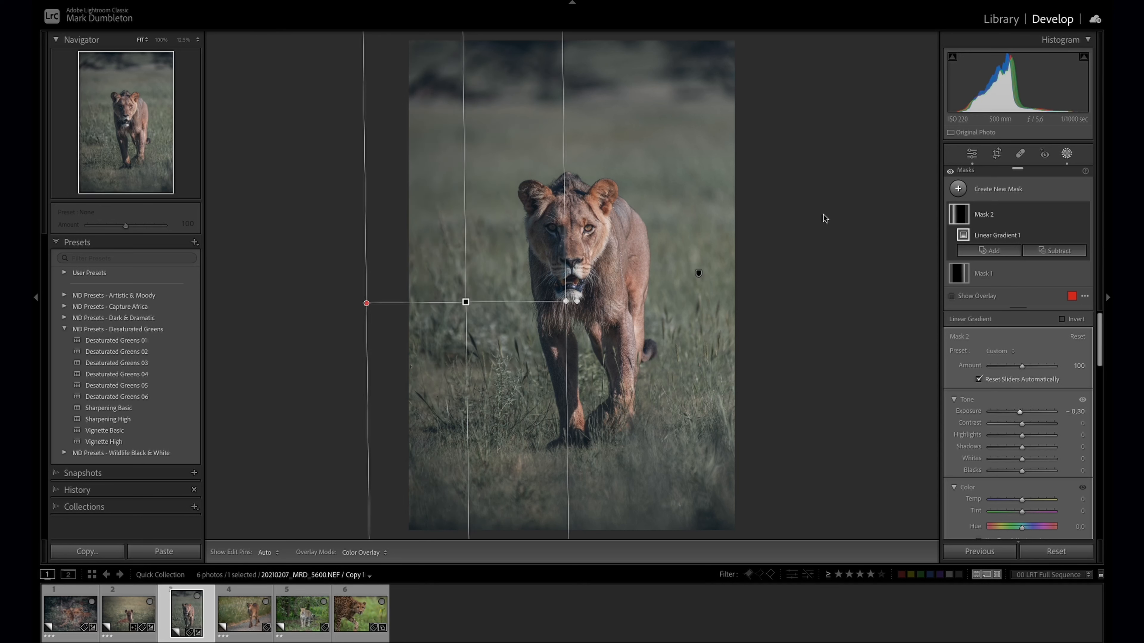
Step: Apply the Vignette Basic preset to the lion photo, raise its Saturation to +55, and compare it with the unedited version
{"action": "left_click", "coordinate": [119, 431]}
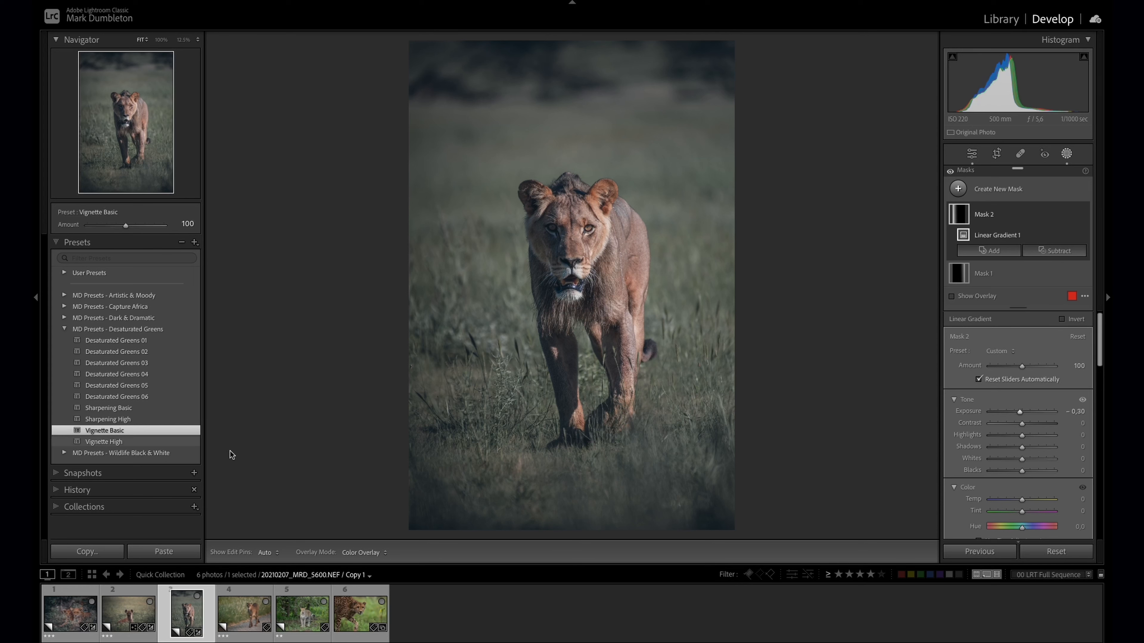
{"action": "left_click", "coordinate": [1067, 153]}
{"action": "left_click_drag", "start_coordinate": [1028, 419], "coordinate": [1036, 419]}
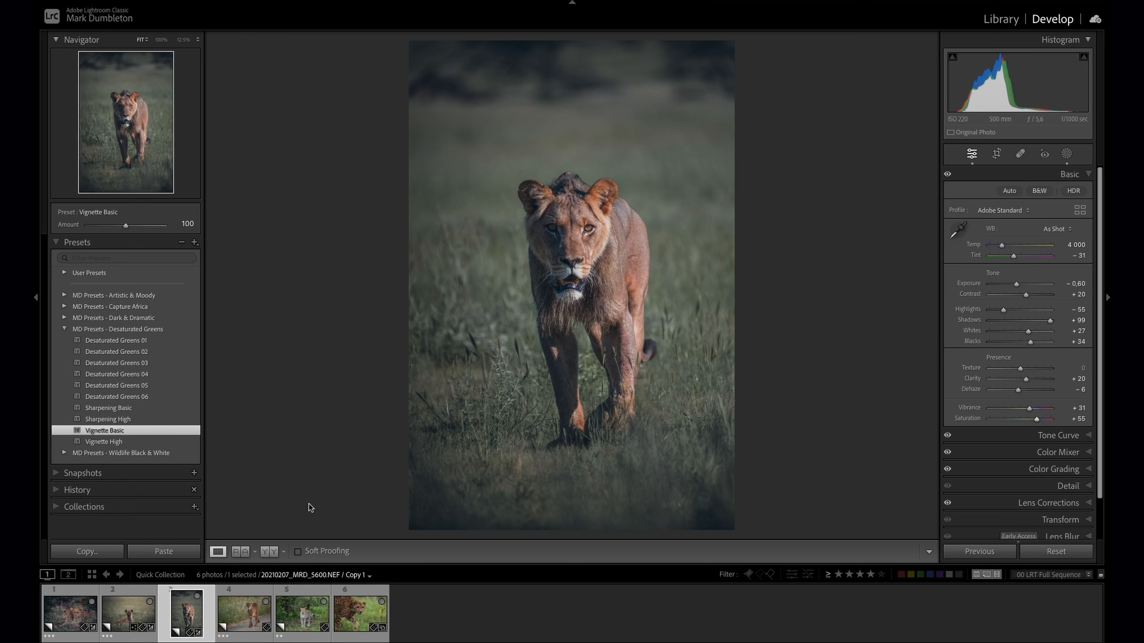
{"action": "key", "text": "backslash"}
{"action": "key", "text": "backslash"}
Step: Open the cheetah photo and apply the Desaturated Greens 02 preset, with Exposure at -0.50, Blacks at +87 and Shadows at +80
{"action": "left_click", "coordinate": [250, 615]}
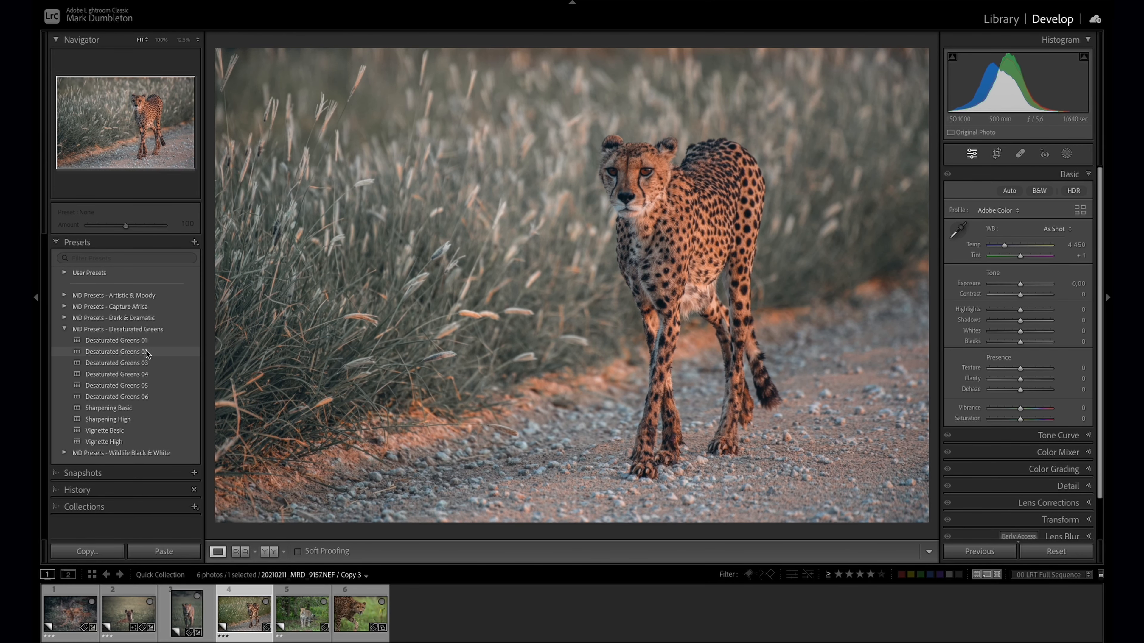
{"action": "left_click", "coordinate": [146, 351]}
{"action": "left_click", "coordinate": [1018, 285]}
{"action": "left_click_drag", "start_coordinate": [1018, 284], "coordinate": [1017, 284]}
{"action": "mouse_move", "coordinate": [1036, 342]}
{"action": "left_mouse_down"}
{"action": "mouse_move", "coordinate": [1046, 342]}
{"action": "mouse_move", "coordinate": [1044, 321]}
{"action": "left_mouse_up"}
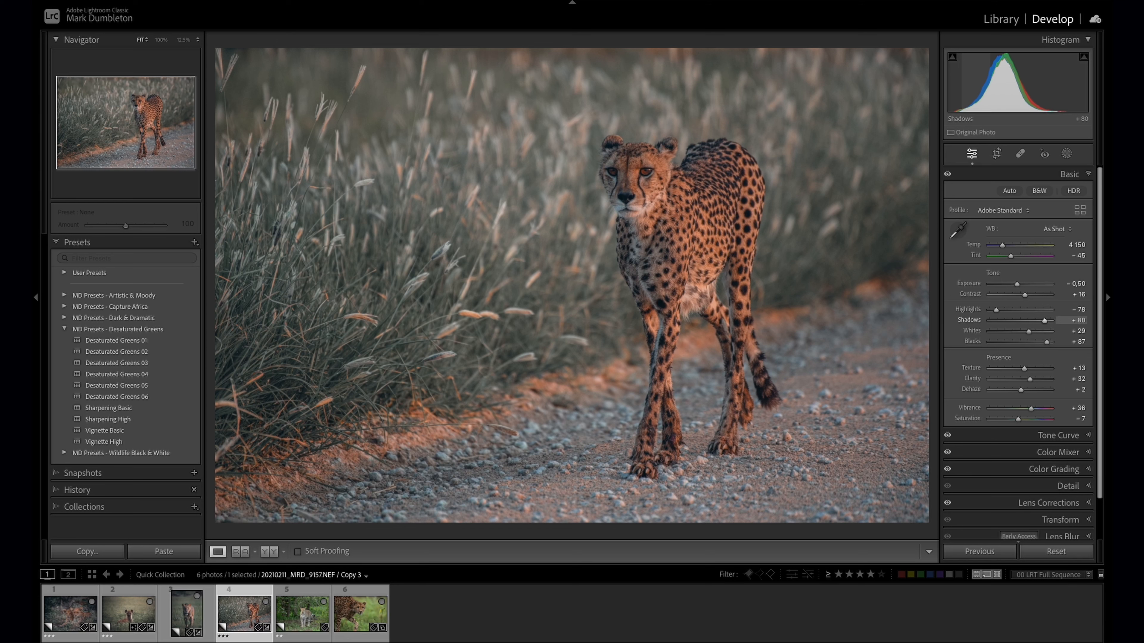
Step: Set the cheetah photo's Clarity to +15, Temp to 4353, Tint to -42 and Vibrance to +14, and apply the Vignette Basic and Sharpening Basic presets
{"action": "left_click_drag", "start_coordinate": [1030, 380], "coordinate": [1027, 381]}
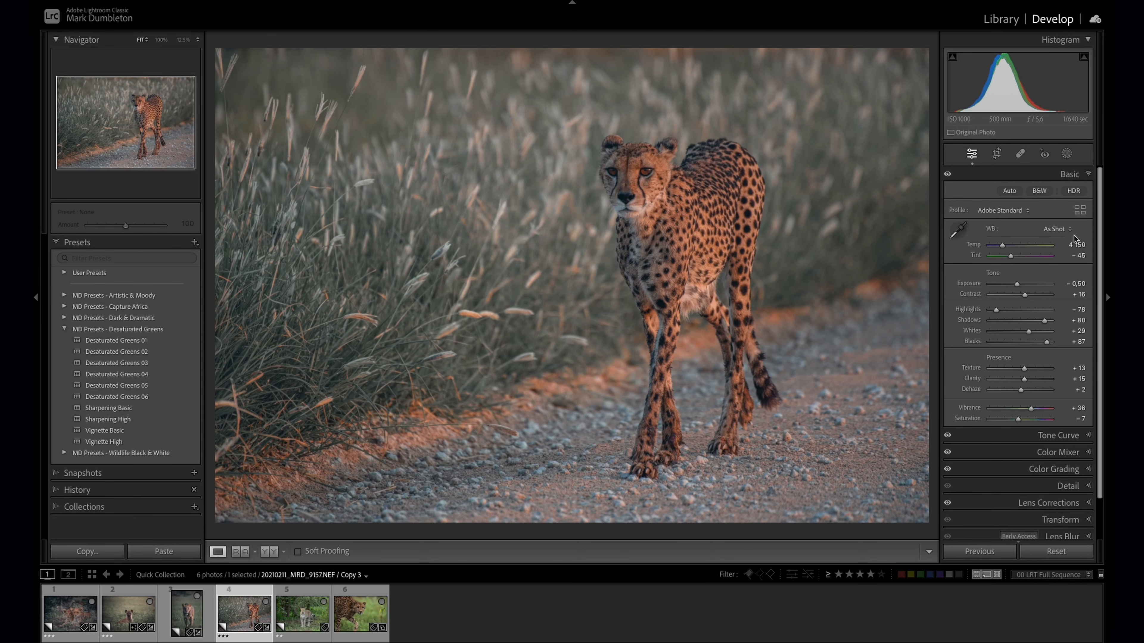
{"action": "mouse_move", "coordinate": [1002, 245]}
{"action": "left_mouse_down"}
{"action": "mouse_move", "coordinate": [1011, 256]}
{"action": "mouse_move", "coordinate": [1005, 248]}
{"action": "left_mouse_up"}
{"action": "left_click_drag", "start_coordinate": [1031, 409], "coordinate": [1025, 411]}
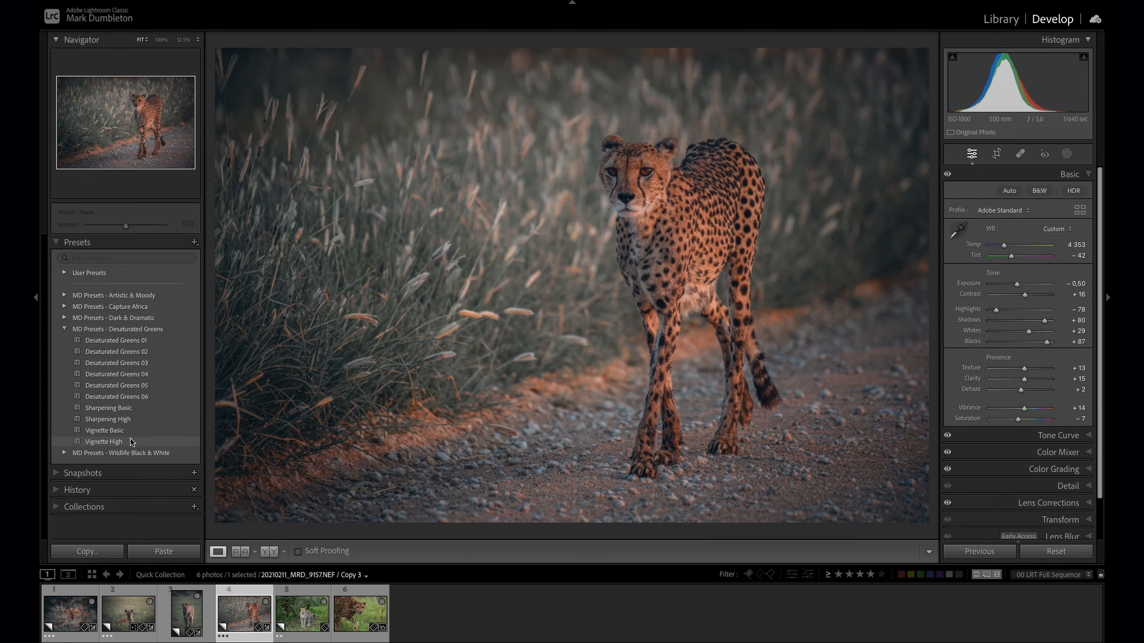
{"action": "left_click", "coordinate": [135, 431]}
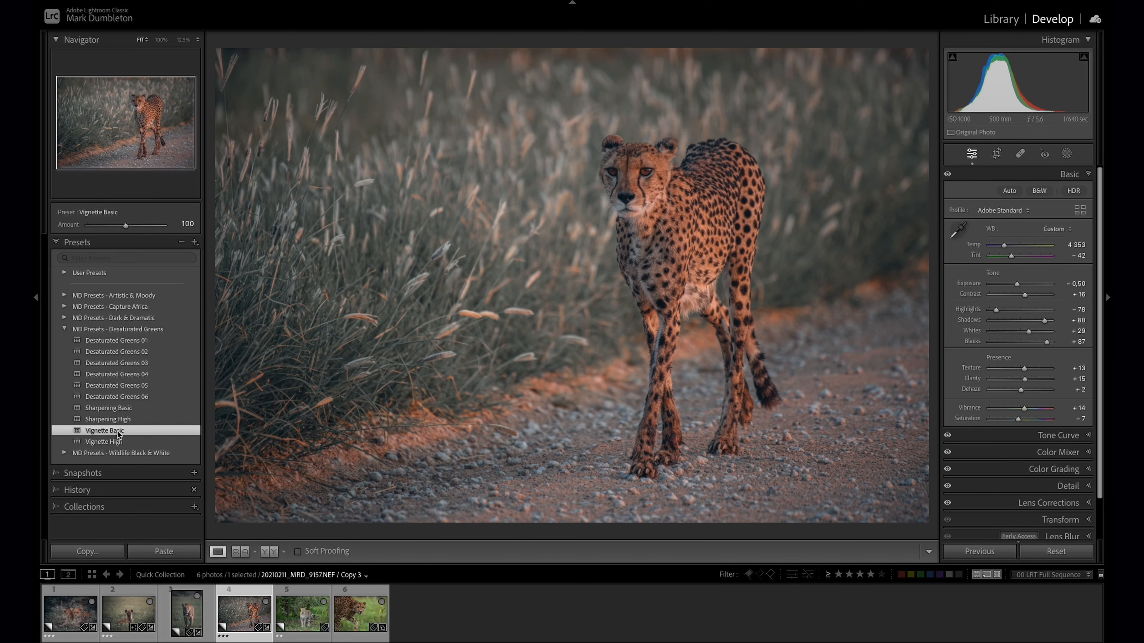
{"action": "left_click", "coordinate": [127, 408]}
Step: Add a linear gradient mask from the photo's right edge to the cheetah's chest with Blacks 23 and Exposure 0.25, and subtract the subject
{"action": "left_click", "coordinate": [1067, 153]}
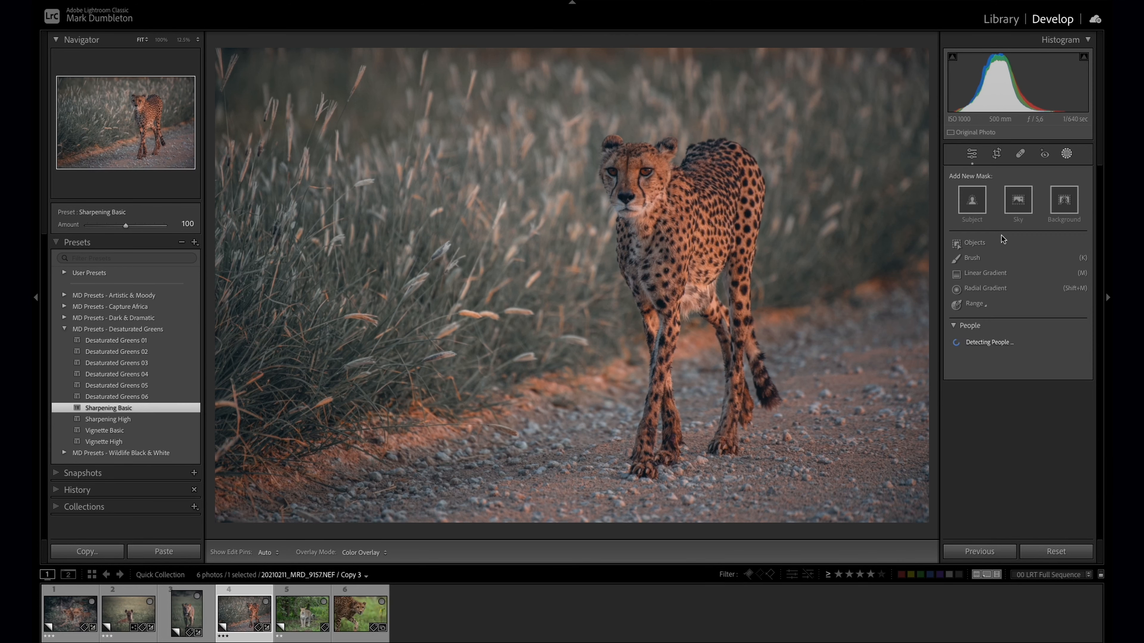
{"action": "left_click", "coordinate": [990, 273]}
{"action": "left_click_drag", "start_coordinate": [926, 158], "coordinate": [660, 249]}
{"action": "left_click_drag", "start_coordinate": [1021, 445], "coordinate": [1030, 448]}
{"action": "left_click_drag", "start_coordinate": [1024, 386], "coordinate": [1026, 388]}
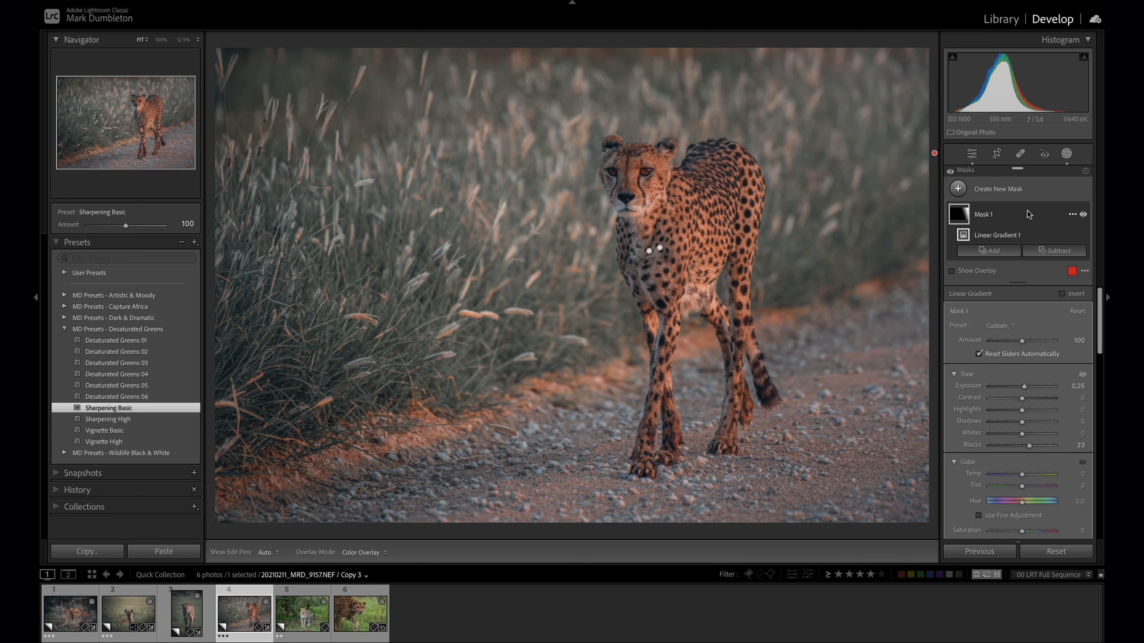
{"action": "left_click", "coordinate": [1056, 252]}
{"action": "left_click", "coordinate": [1043, 275]}
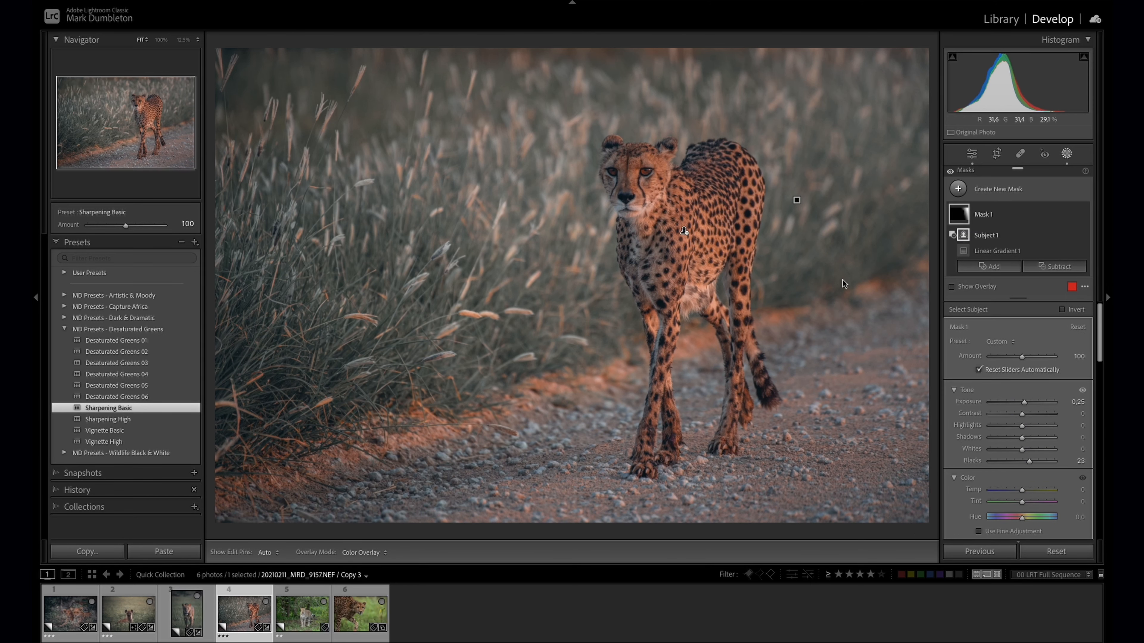
Step: Shift the cheetah photo's gradient leftward over the grass and set the mask's Temp to 12 and Dehaze to -6
{"action": "left_click", "coordinate": [797, 201]}
{"action": "left_click_drag", "start_coordinate": [797, 200], "coordinate": [486, 305]}
{"action": "left_click_drag", "start_coordinate": [1022, 490], "coordinate": [1022, 480]}
{"action": "scroll", "coordinate": [1035, 484], "scroll_direction": "down", "scroll_amount": 5}
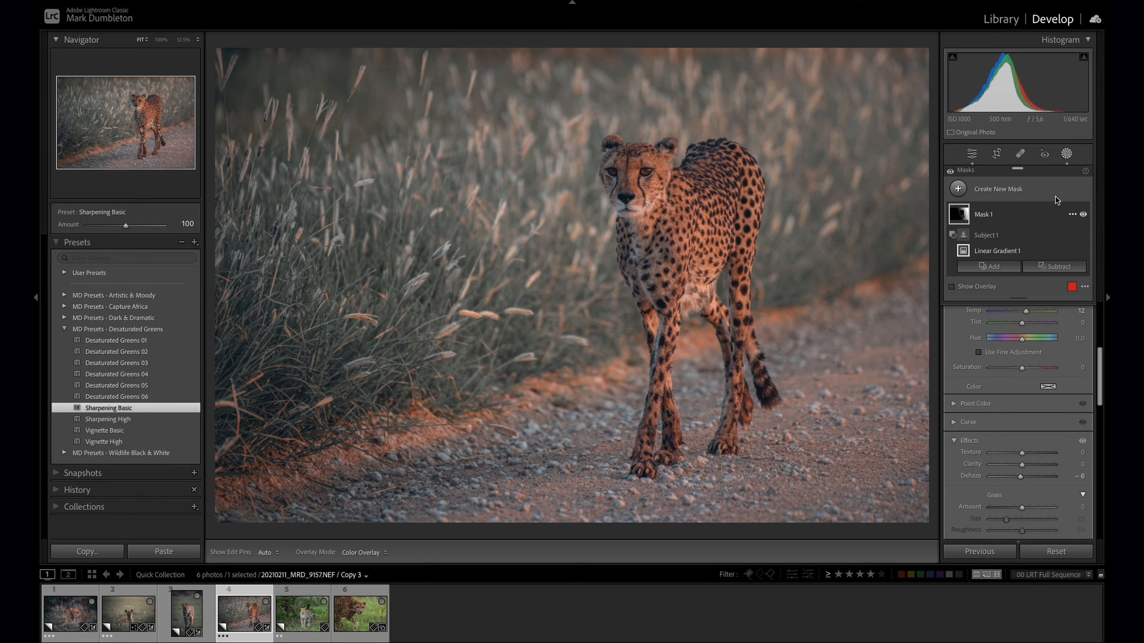
{"action": "left_click", "coordinate": [1068, 154]}
Step: Set the cheetah photo's Tint to -47, Orange hue to -10 and Orange saturation to +24
{"action": "left_click_drag", "start_coordinate": [1010, 212], "coordinate": [1010, 214]}
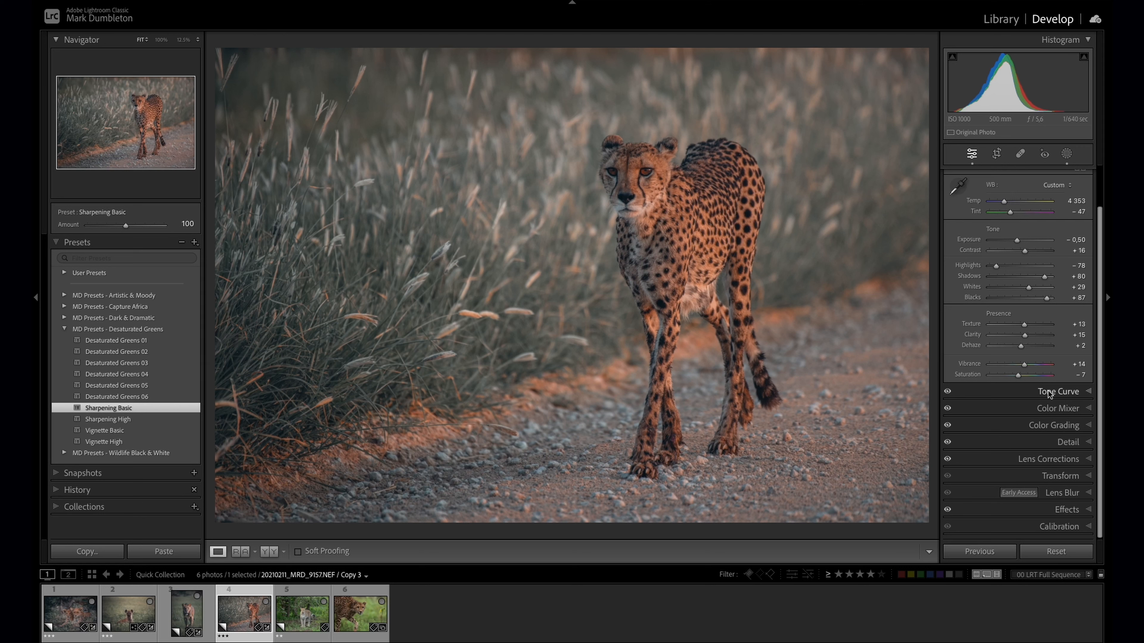
{"action": "left_click", "coordinate": [1050, 410]}
{"action": "left_click", "coordinate": [969, 255]}
{"action": "left_click", "coordinate": [951, 275]}
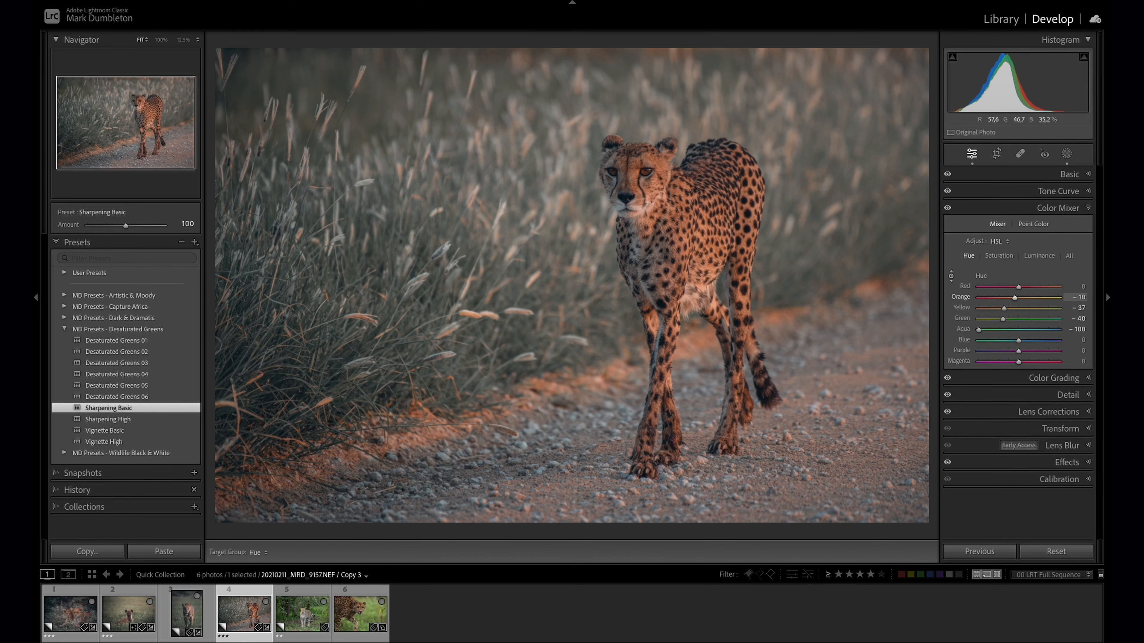
{"action": "key", "text": "ctrl+alt+shift+s"}
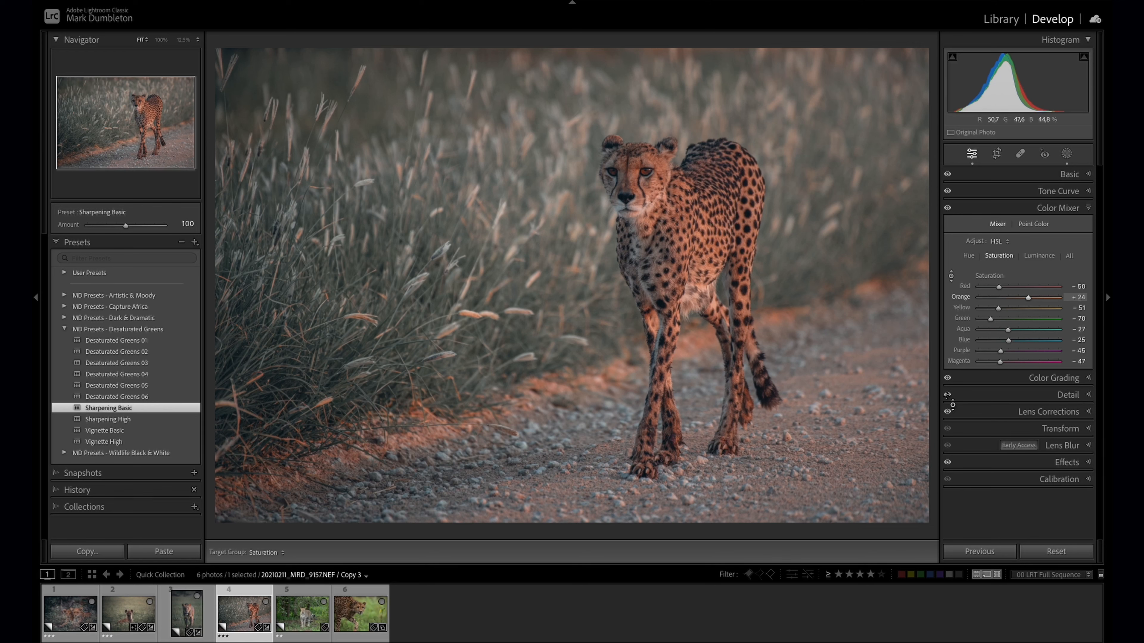
Step: Compare the cheetah photo with its unedited version and open the standing leopard photo
{"action": "key", "text": "backslash"}
{"action": "key", "text": "backslash"}
{"action": "left_click", "coordinate": [302, 612]}
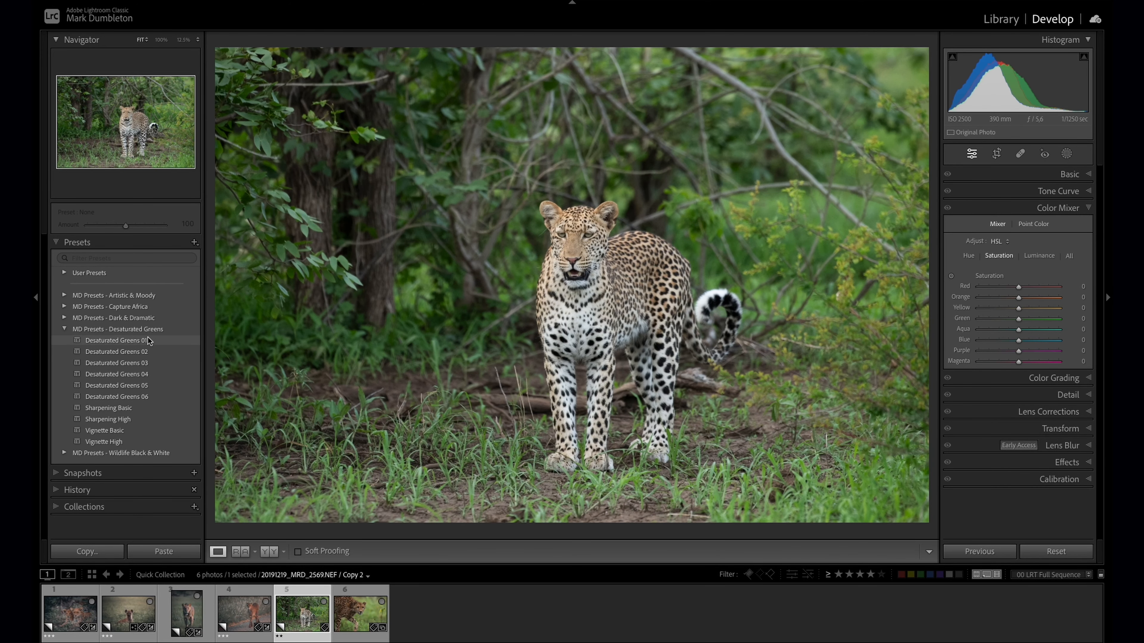
Step: Try the Desaturated Greens 01 preset on the leopard photo with Whites at +16 and Exposure at -0.30, and reset the photo's settings
{"action": "mouse_move", "coordinate": [147, 337]}
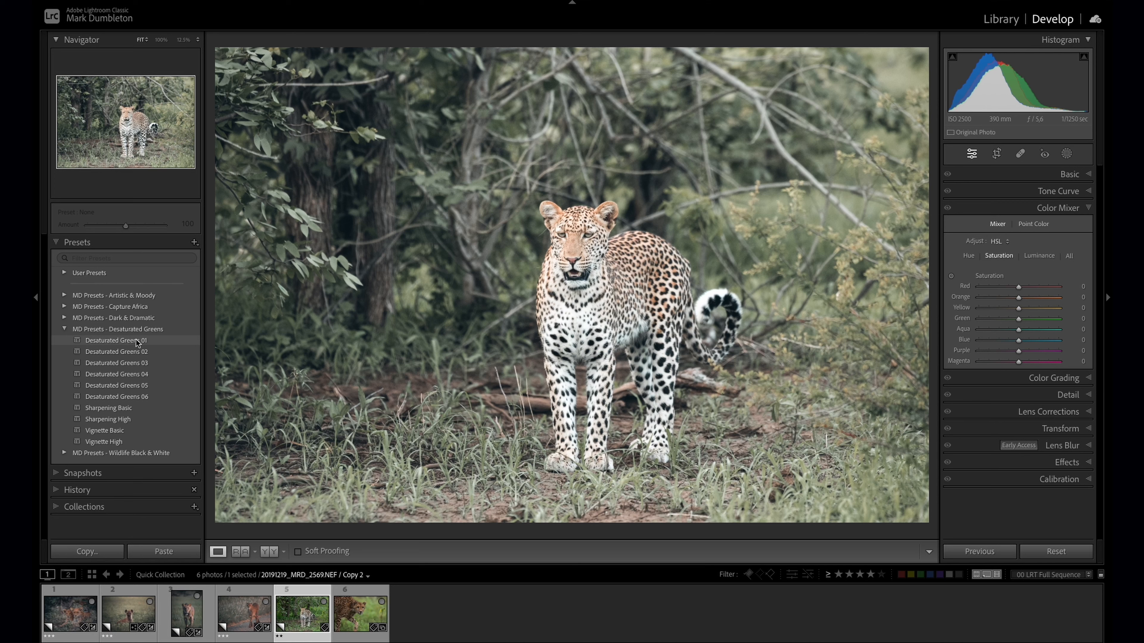
{"action": "left_click", "coordinate": [136, 340]}
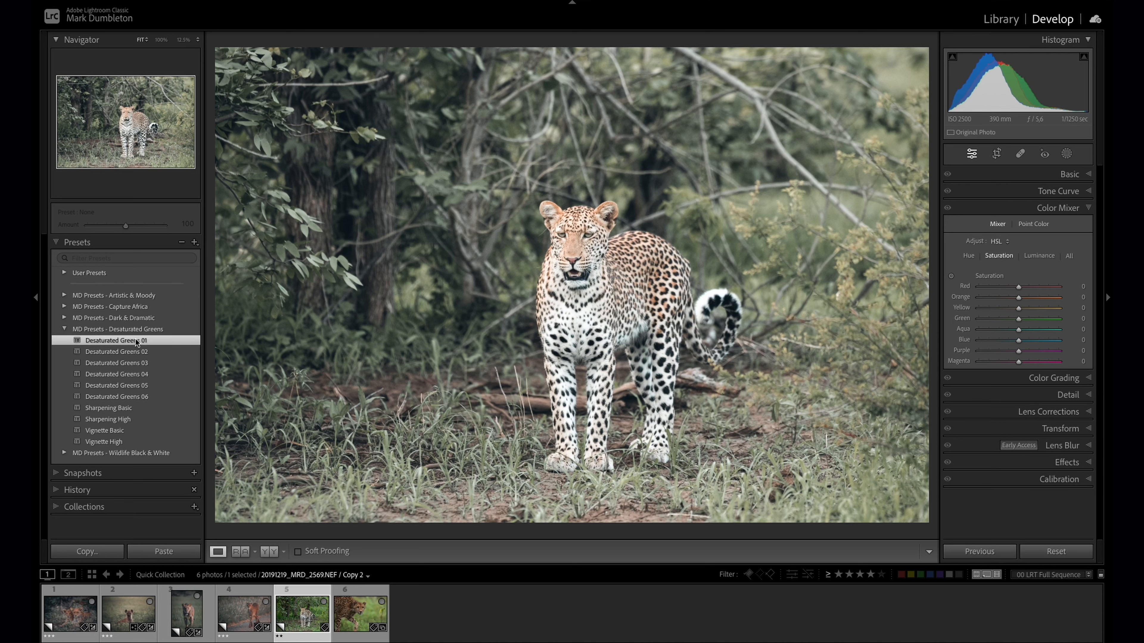
{"action": "left_click", "coordinate": [1064, 174]}
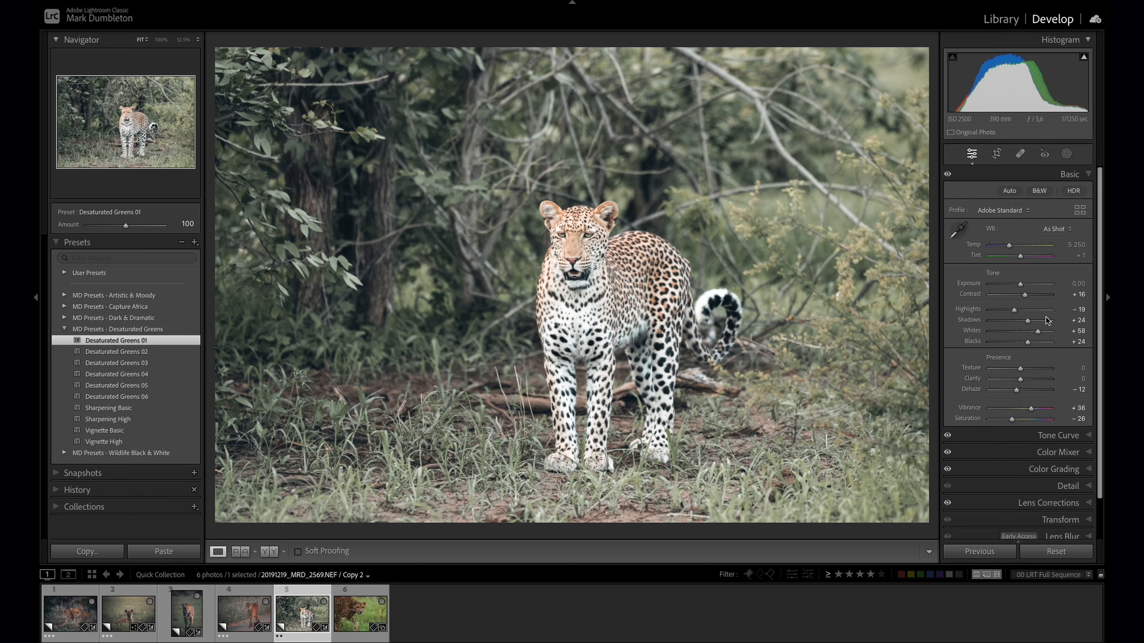
{"action": "left_click_drag", "start_coordinate": [1030, 333], "coordinate": [1024, 332]}
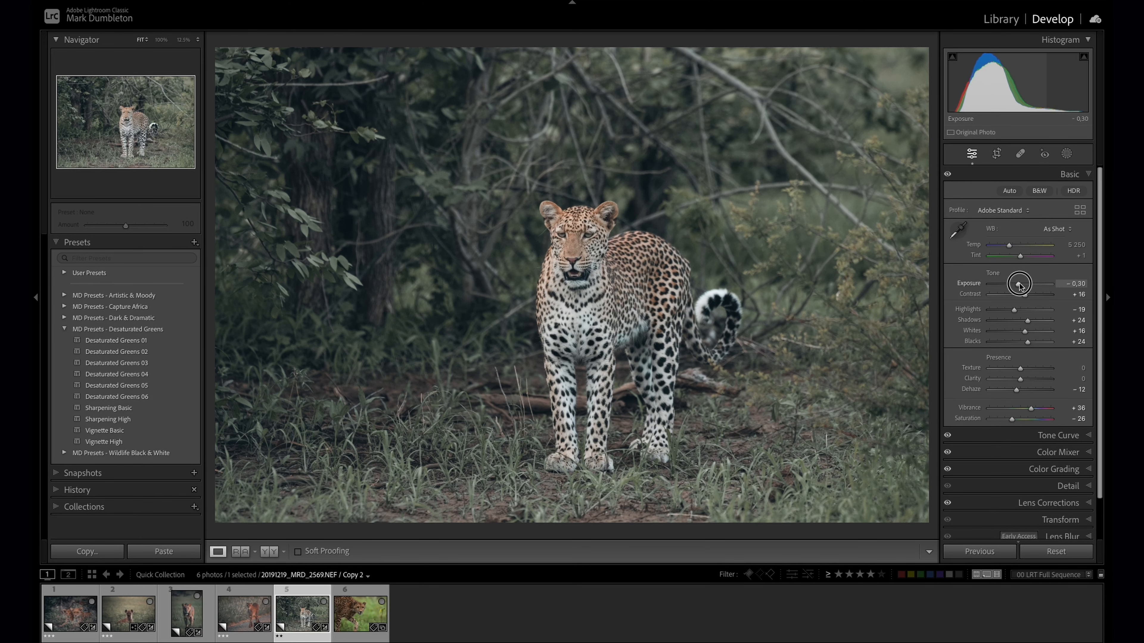
{"action": "left_click", "coordinate": [1077, 557]}
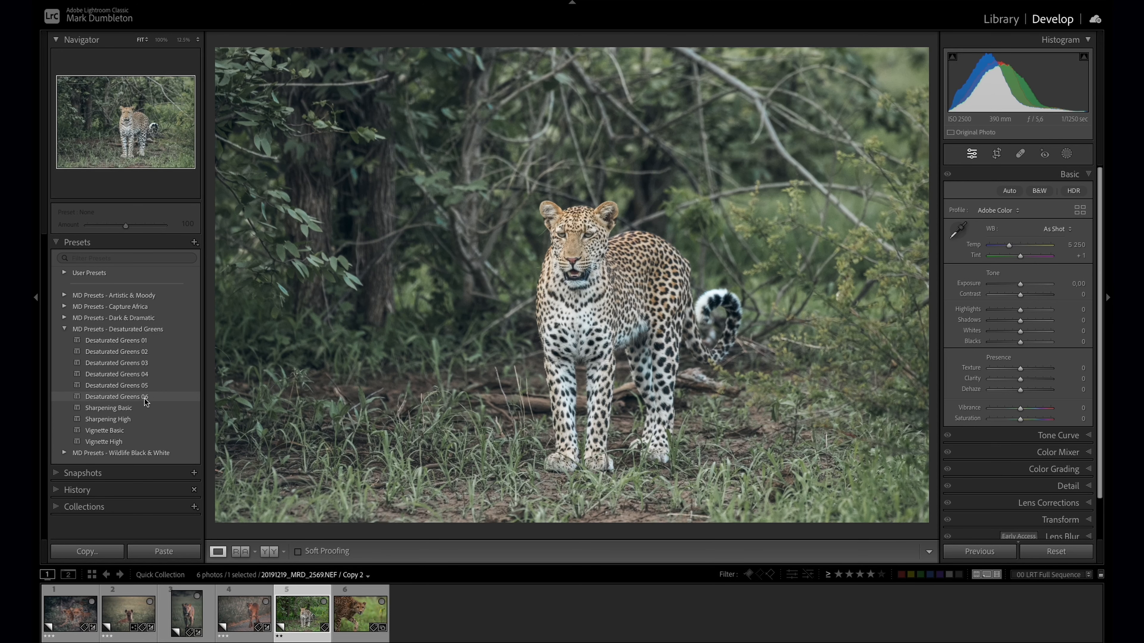
Step: Apply the Desaturated Greens 04 preset to the leopard photo and set Exposure to -0.60, Blacks to +71 and Shadows to +68
{"action": "left_click", "coordinate": [145, 375]}
{"action": "left_click_drag", "start_coordinate": [1021, 284], "coordinate": [1018, 287]}
{"action": "left_click_drag", "start_coordinate": [1029, 341], "coordinate": [1042, 324]}
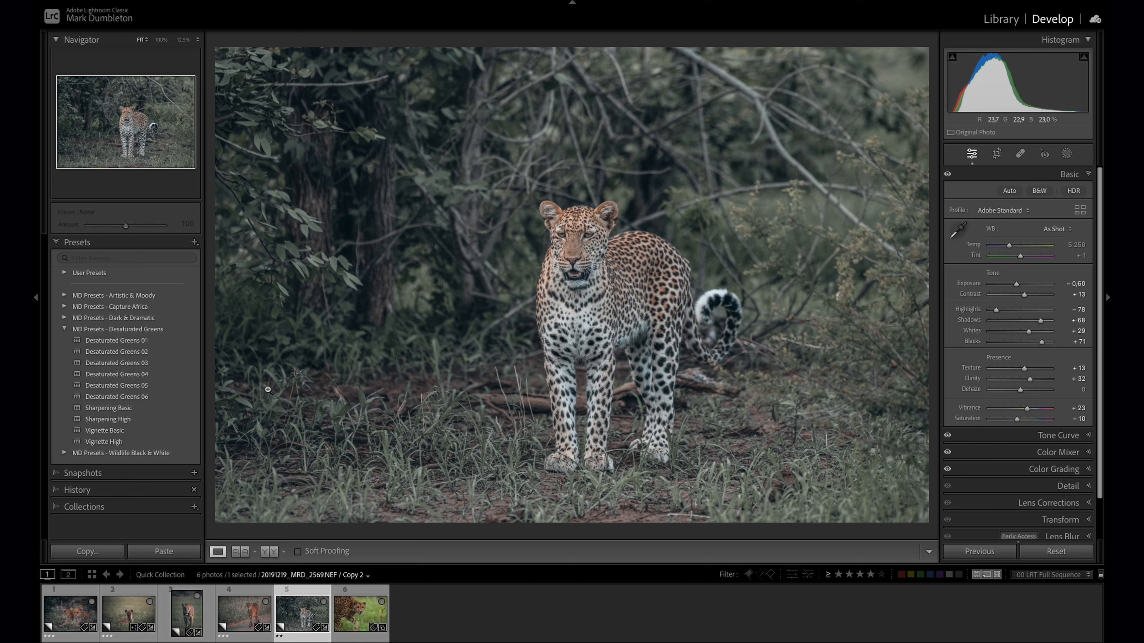
Step: Apply the Vignette High preset to the leopard photo and set Contrast to +27, Clarity to +40, Exposure to -0.65 and Blacks to +74
{"action": "left_click", "coordinate": [130, 441]}
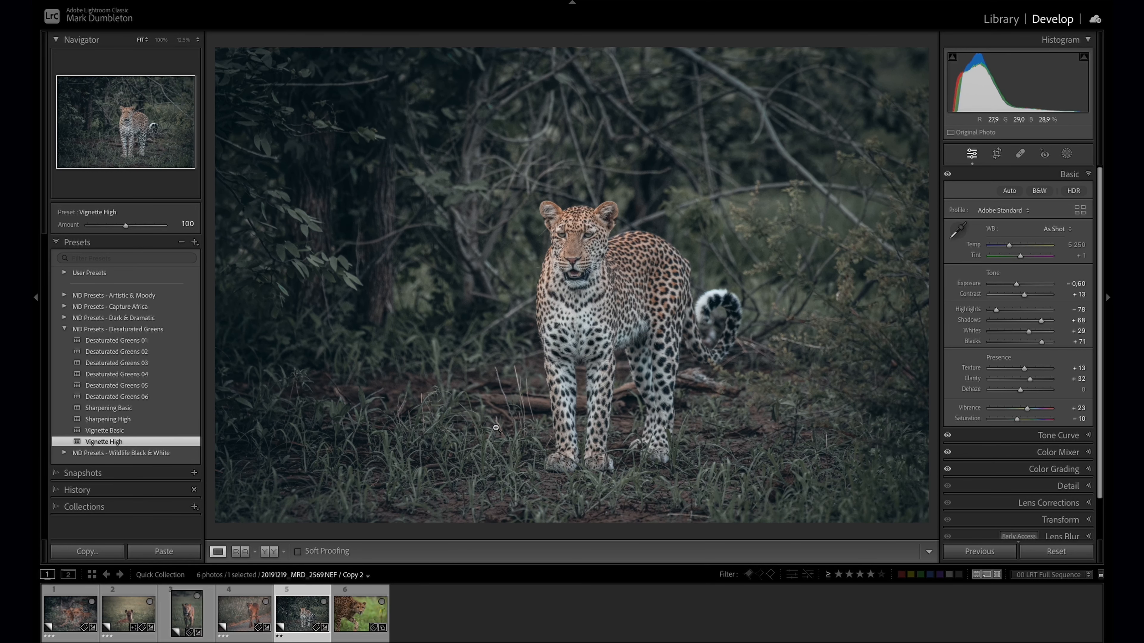
{"action": "left_click_drag", "start_coordinate": [1016, 287], "coordinate": [1028, 297]}
{"action": "left_click_drag", "start_coordinate": [1030, 378], "coordinate": [1032, 378]}
{"action": "left_click_drag", "start_coordinate": [1015, 284], "coordinate": [1016, 285]}
{"action": "left_click_drag", "start_coordinate": [1037, 340], "coordinate": [1039, 341]}
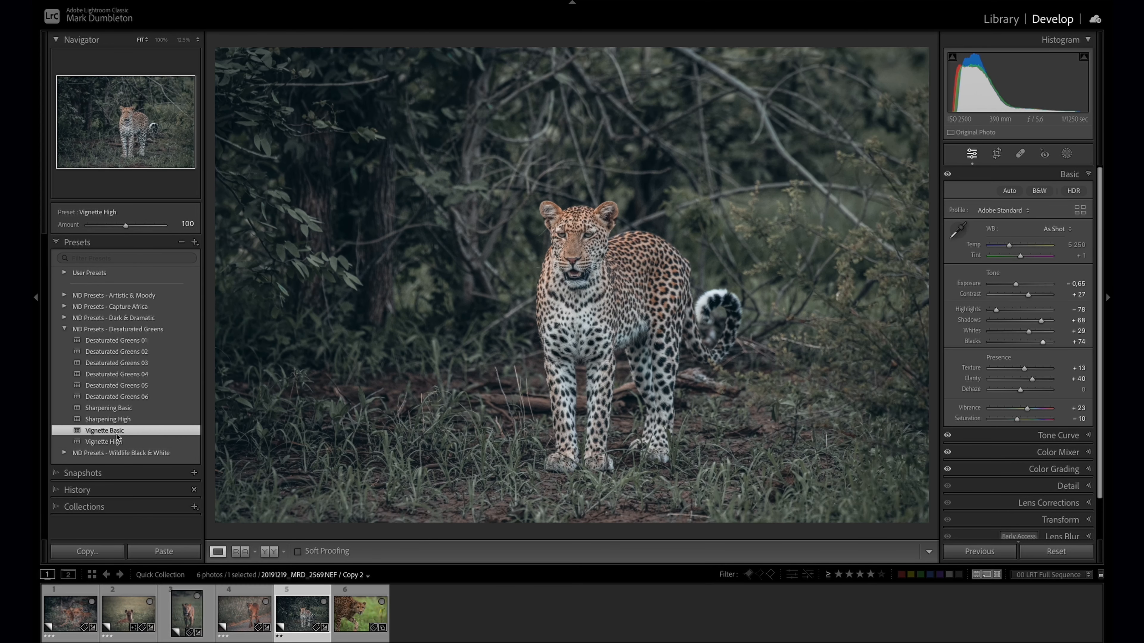
Step: Switch the leopard photo to the Vignette Basic preset, lower Exposure to -0.80, and view the post-crop vignetting settings
{"action": "left_click", "coordinate": [116, 433]}
{"action": "left_click_drag", "start_coordinate": [1017, 287], "coordinate": [1015, 292]}
{"action": "scroll", "coordinate": [1049, 451], "scroll_direction": "down", "scroll_amount": 2}
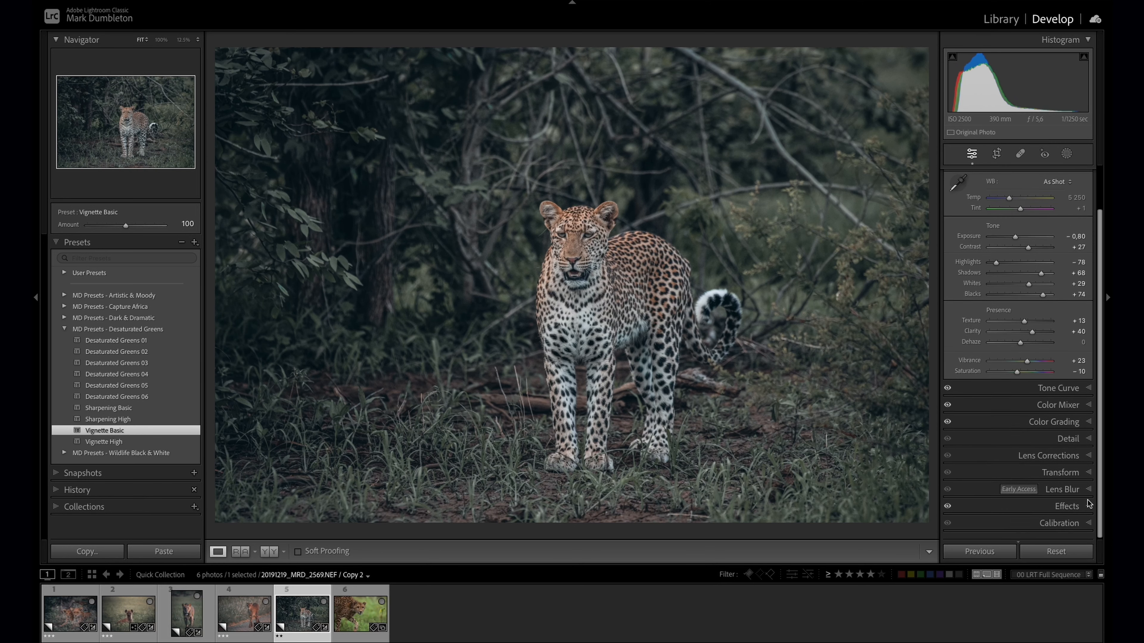
{"action": "left_click", "coordinate": [1065, 510]}
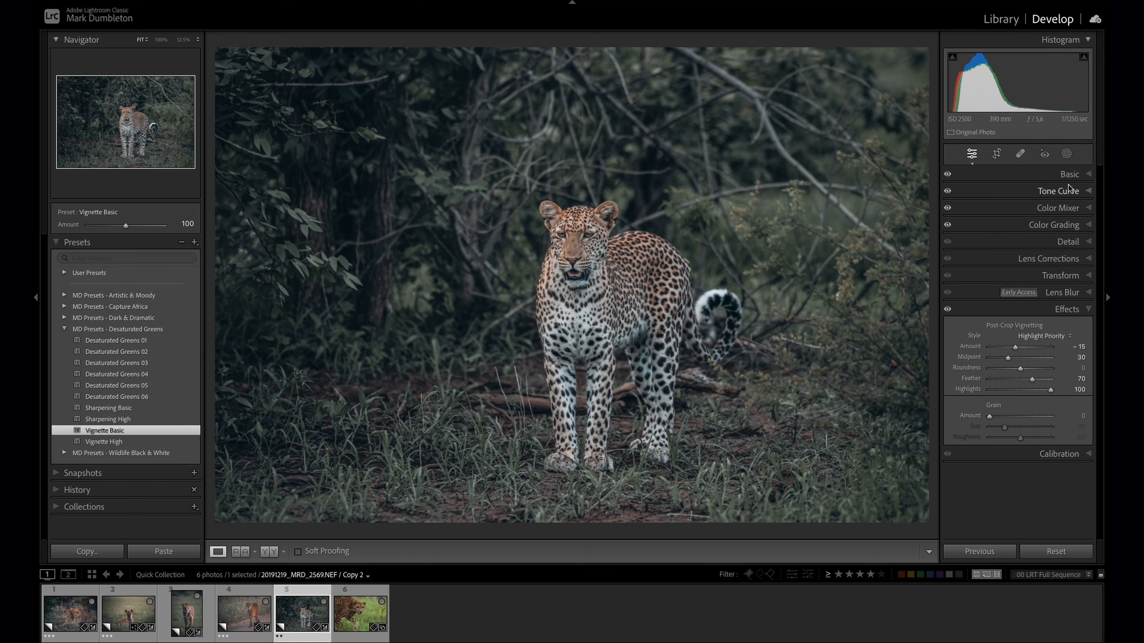
Step: Set the leopard photo's Saturation to +5 and Vibrance to +39
{"action": "left_click", "coordinate": [1067, 175]}
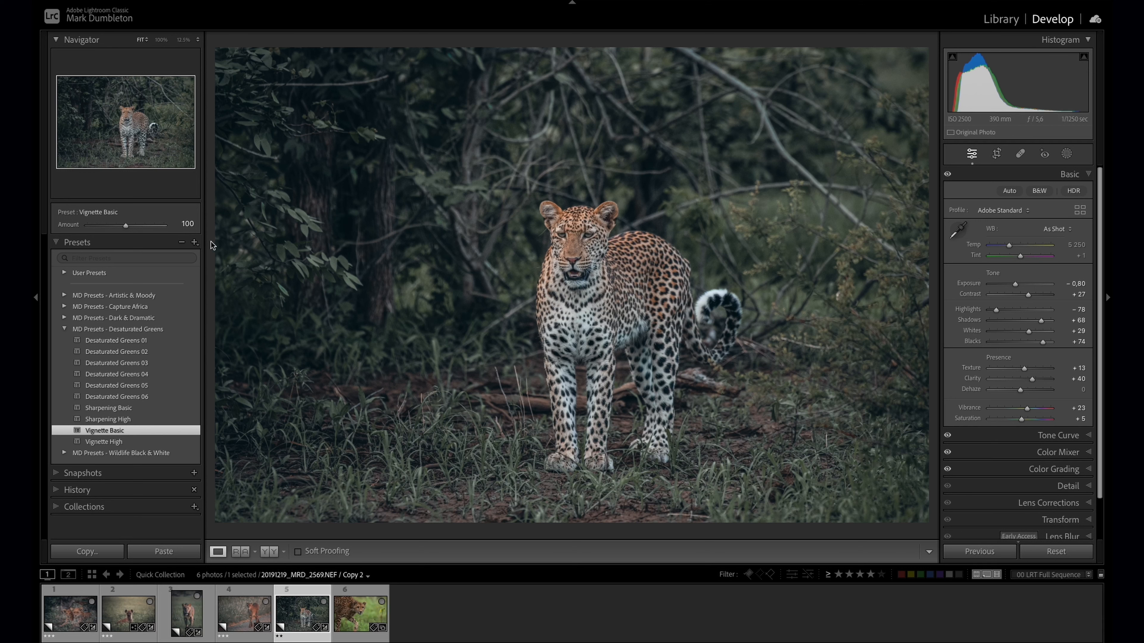
{"action": "left_click", "coordinate": [1067, 154]}
{"action": "left_click", "coordinate": [1066, 154]}
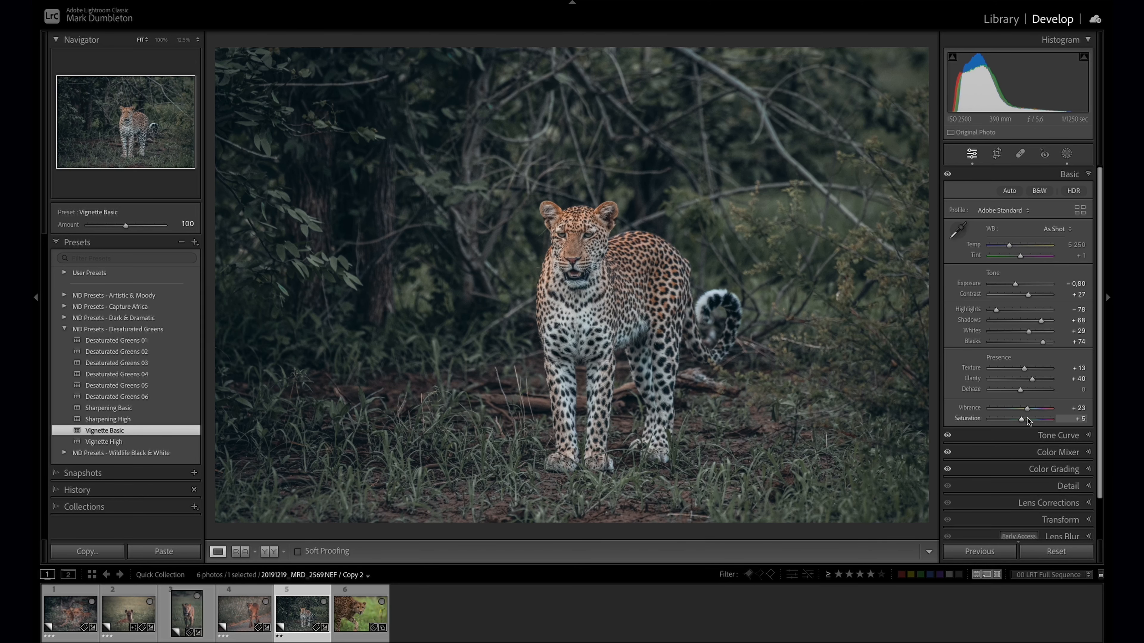
{"action": "left_click_drag", "start_coordinate": [1027, 408], "coordinate": [1033, 410]}
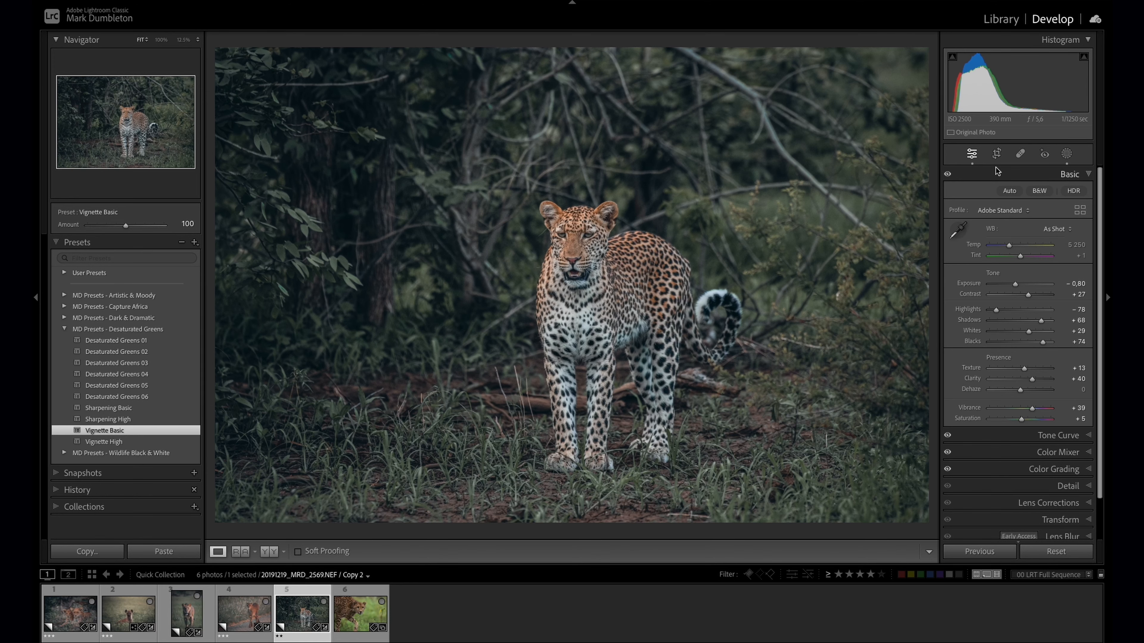
Step: Crop the leopard photo to a tighter frame with the animal larger and standing off-centre
{"action": "left_click", "coordinate": [997, 154]}
{"action": "left_click_drag", "start_coordinate": [922, 48], "coordinate": [879, 84]}
{"action": "key", "text": "Return"}
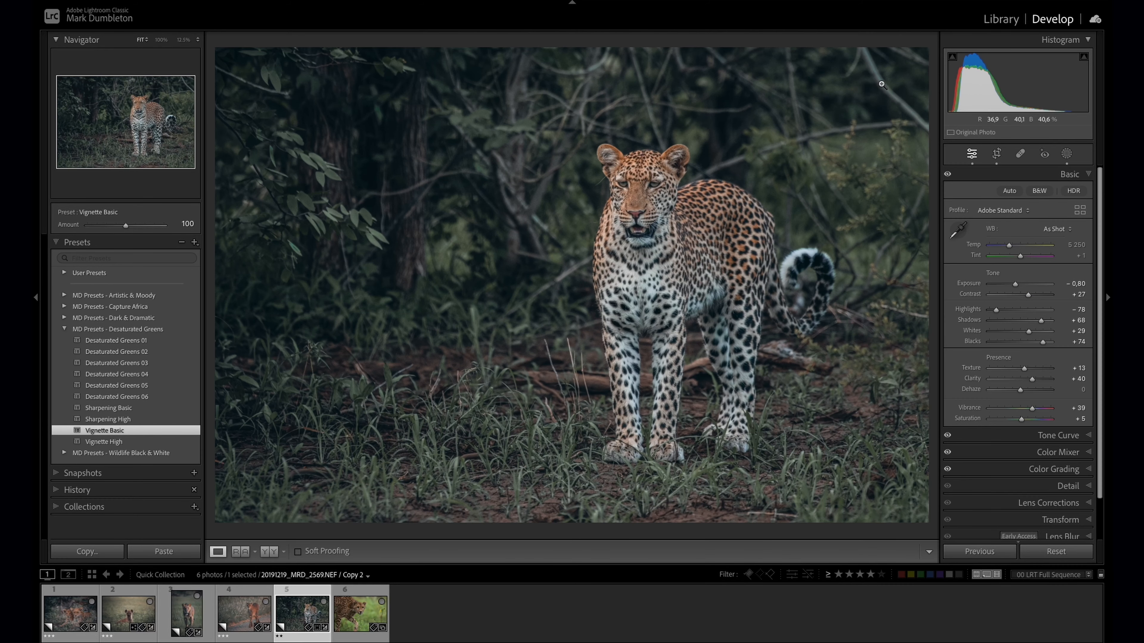
Step: Compare the cropped leopard photo with its unedited version and raise Exposure slightly
{"action": "key", "text": "backslash"}
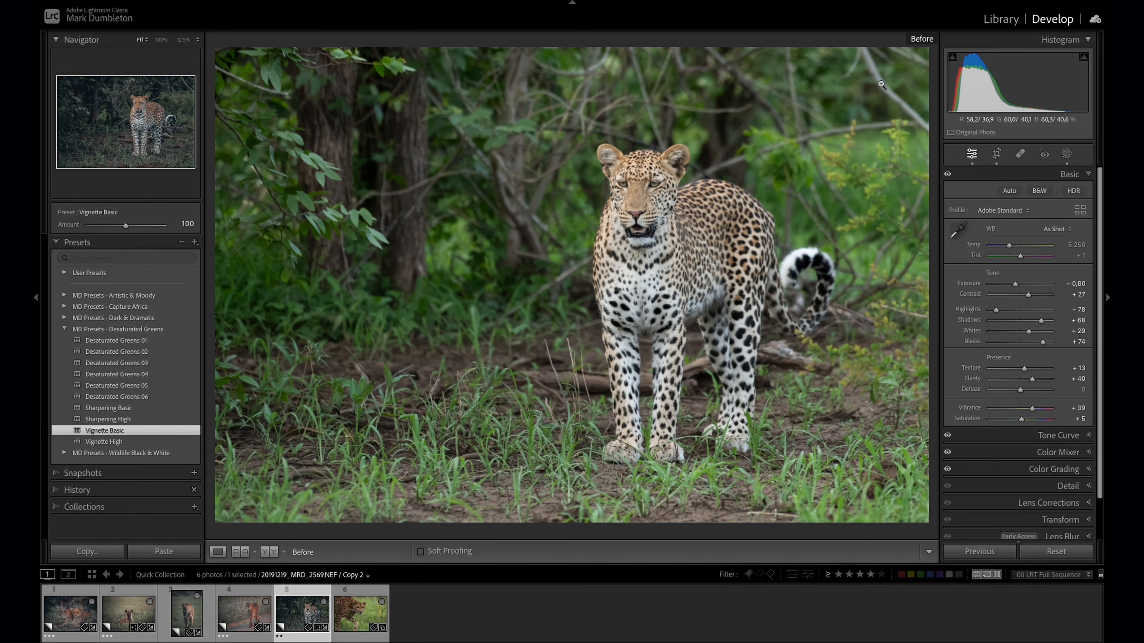
{"action": "key", "text": "backslash"}
{"action": "left_click_drag", "start_coordinate": [1015, 283], "coordinate": [1018, 285]}
Step: Apply the Desaturated Greens 02 preset to the cheetah photo and move the tone curve's shadow point to input 34, output 41
{"action": "left_click", "coordinate": [354, 612]}
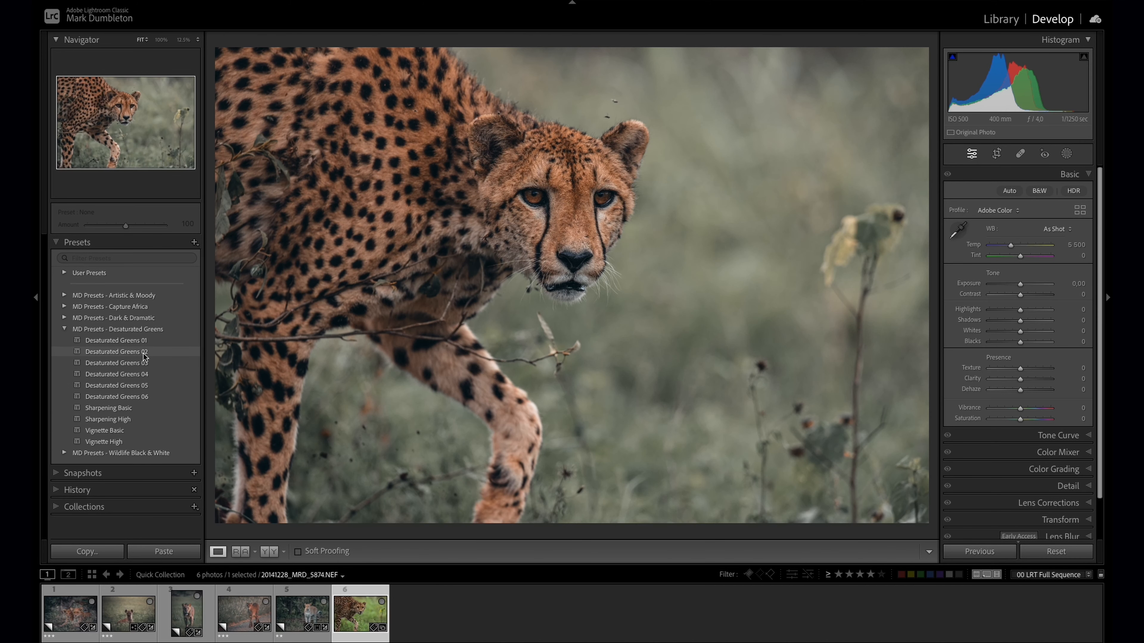
{"action": "left_click", "coordinate": [144, 355]}
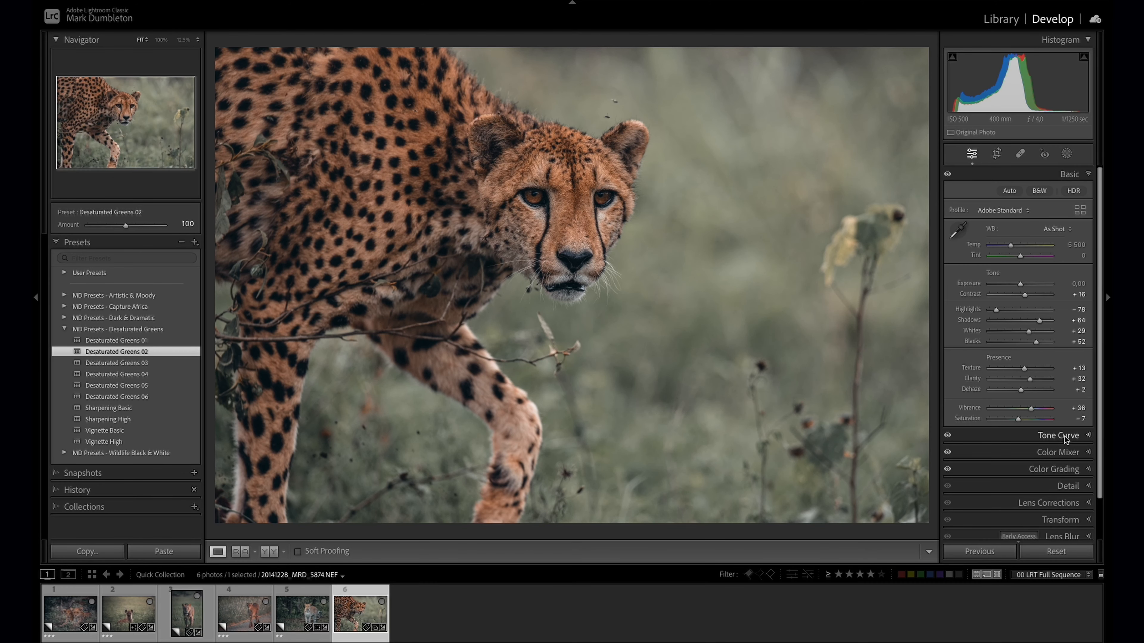
{"action": "left_click", "coordinate": [1064, 437]}
{"action": "left_click_drag", "start_coordinate": [962, 332], "coordinate": [974, 320]}
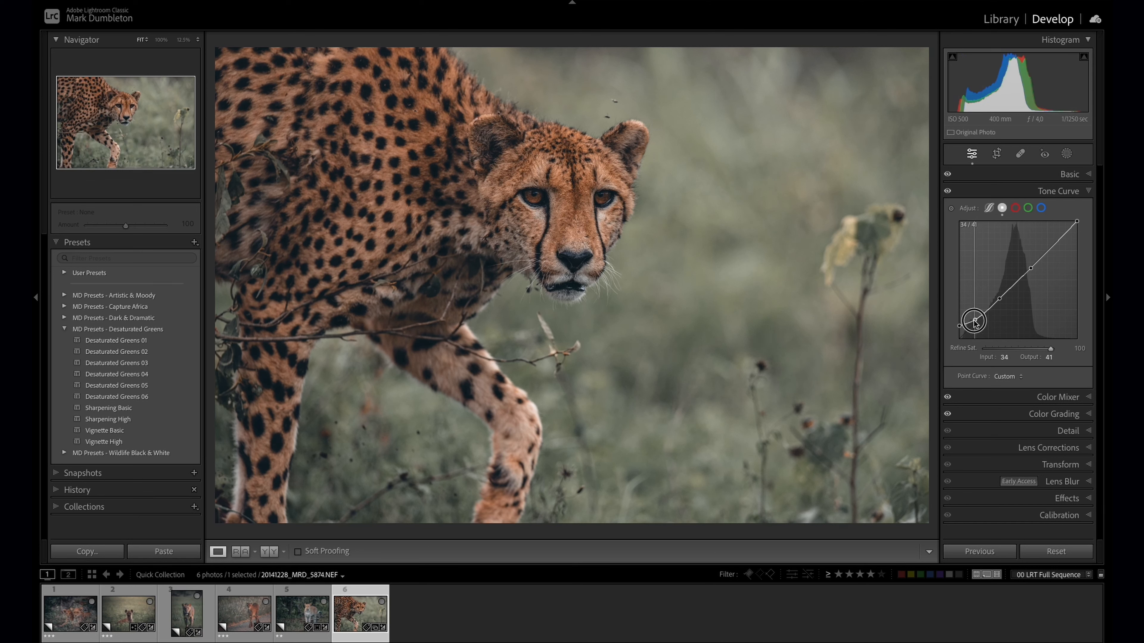
Step: Set the cheetah photo's Exposure to -0.25, Blacks to +65 and Shadows to +77
{"action": "left_click", "coordinate": [1072, 174]}
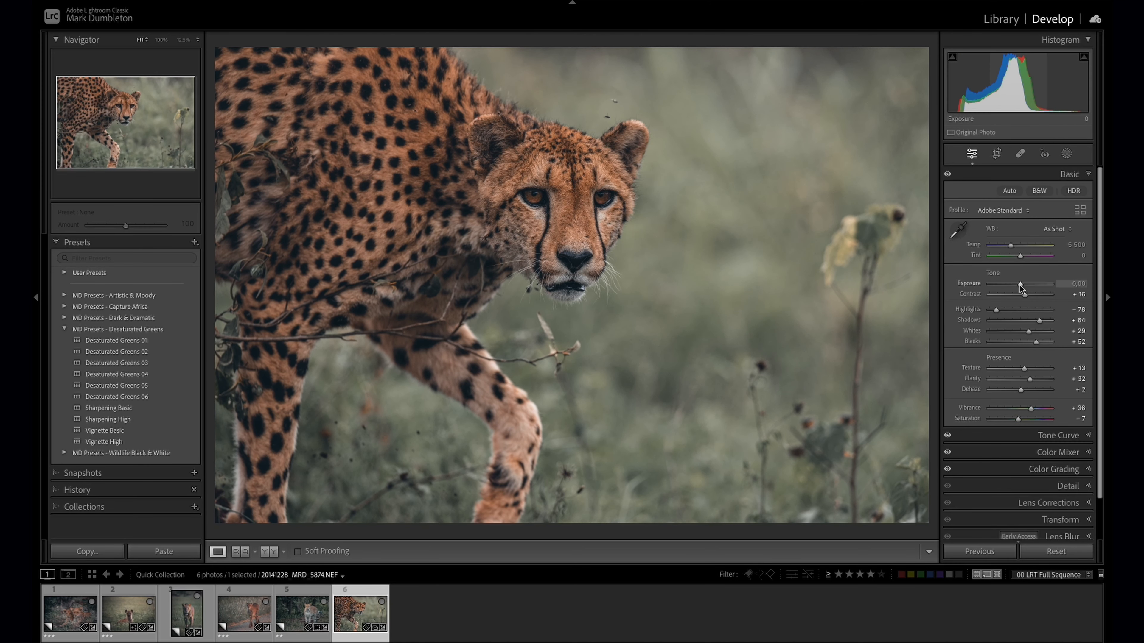
{"action": "left_click_drag", "start_coordinate": [1020, 286], "coordinate": [1018, 287]}
{"action": "left_click_drag", "start_coordinate": [1035, 343], "coordinate": [1045, 324]}
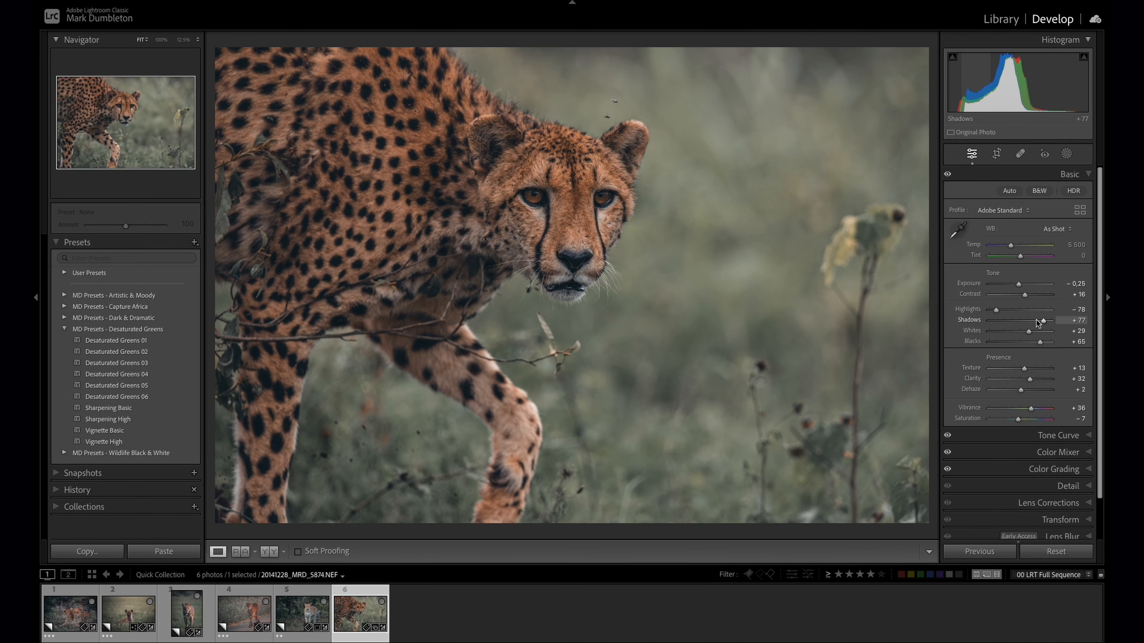
Step: Crop the cheetah photo to a full-height portrait frame around the head and front leg, keeping the original aspect ratio
{"action": "left_click", "coordinate": [996, 153]}
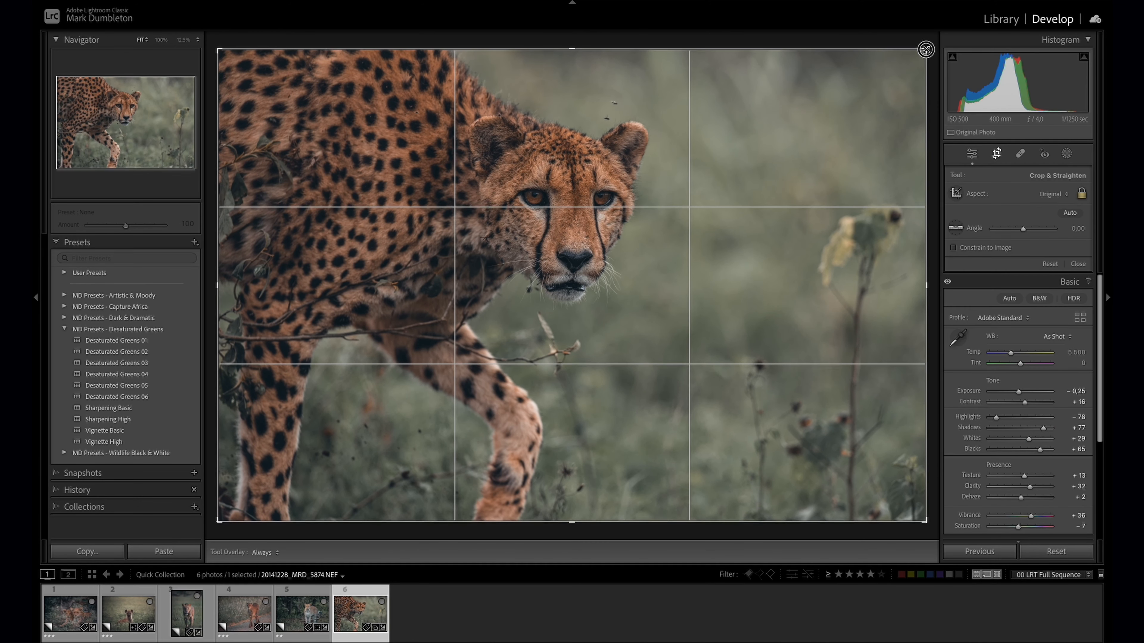
{"action": "left_click_drag", "start_coordinate": [926, 46], "coordinate": [896, 70]}
{"action": "left_click_drag", "start_coordinate": [235, 510], "coordinate": [262, 492]}
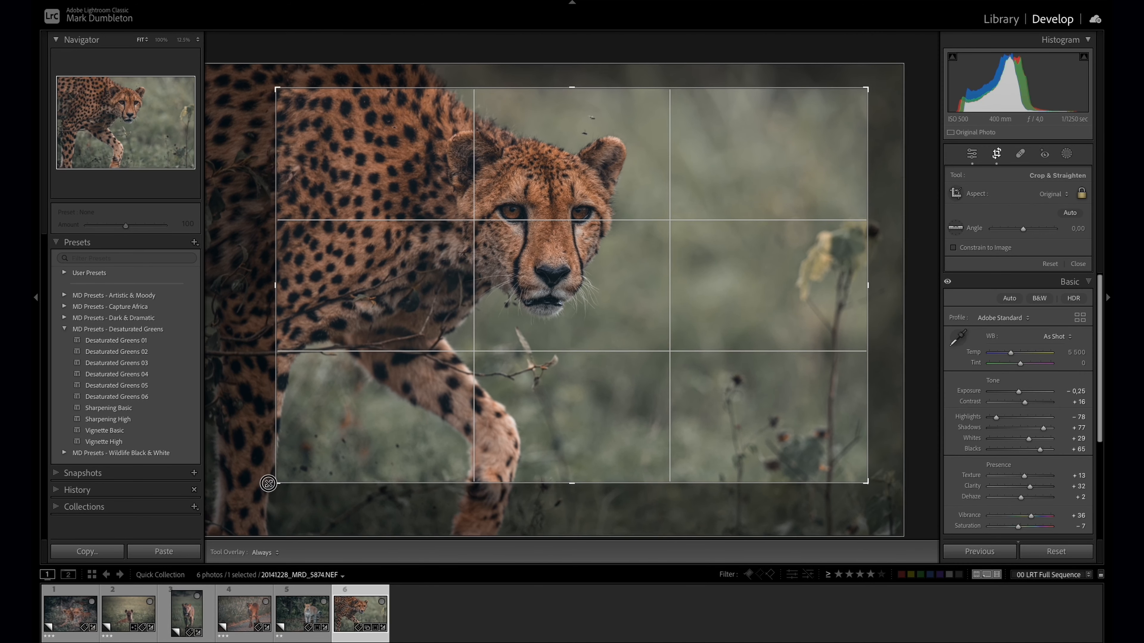
{"action": "left_click_drag", "start_coordinate": [428, 411], "coordinate": [427, 429]}
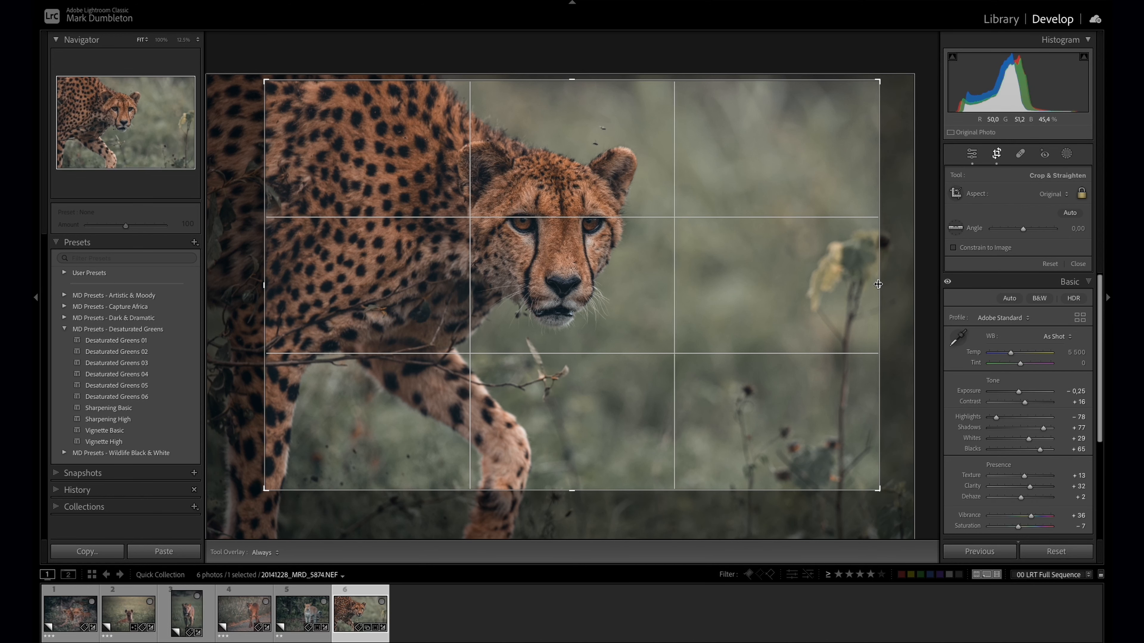
{"action": "key", "text": "x"}
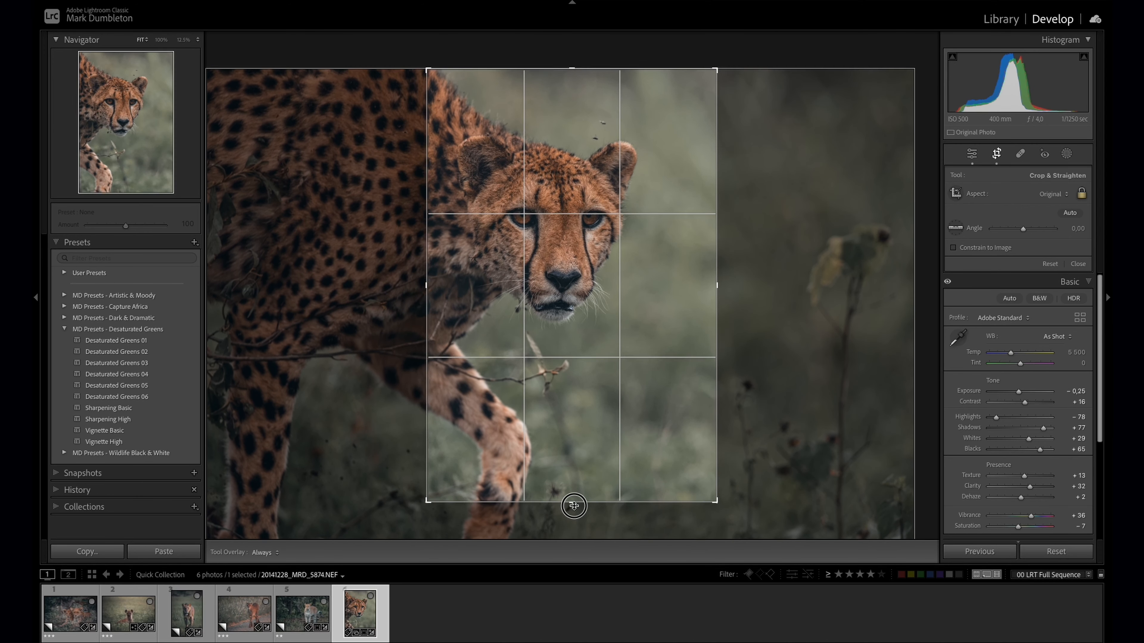
{"action": "left_click_drag", "start_coordinate": [574, 506], "coordinate": [571, 528]}
{"action": "left_click_drag", "start_coordinate": [592, 438], "coordinate": [627, 440]}
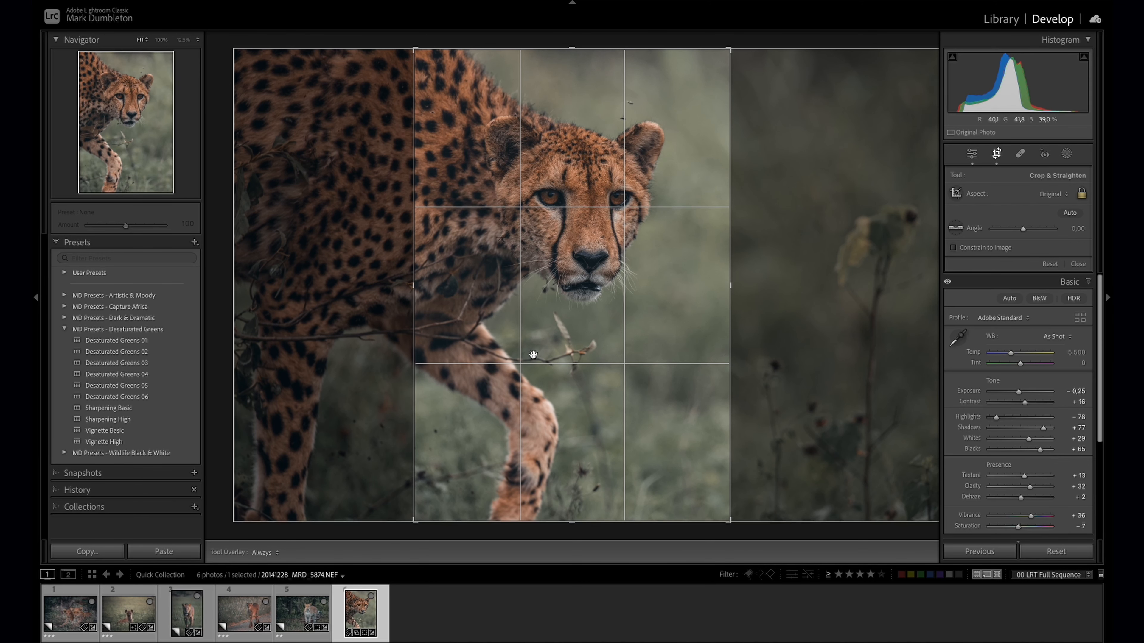
{"action": "key", "text": "Return"}
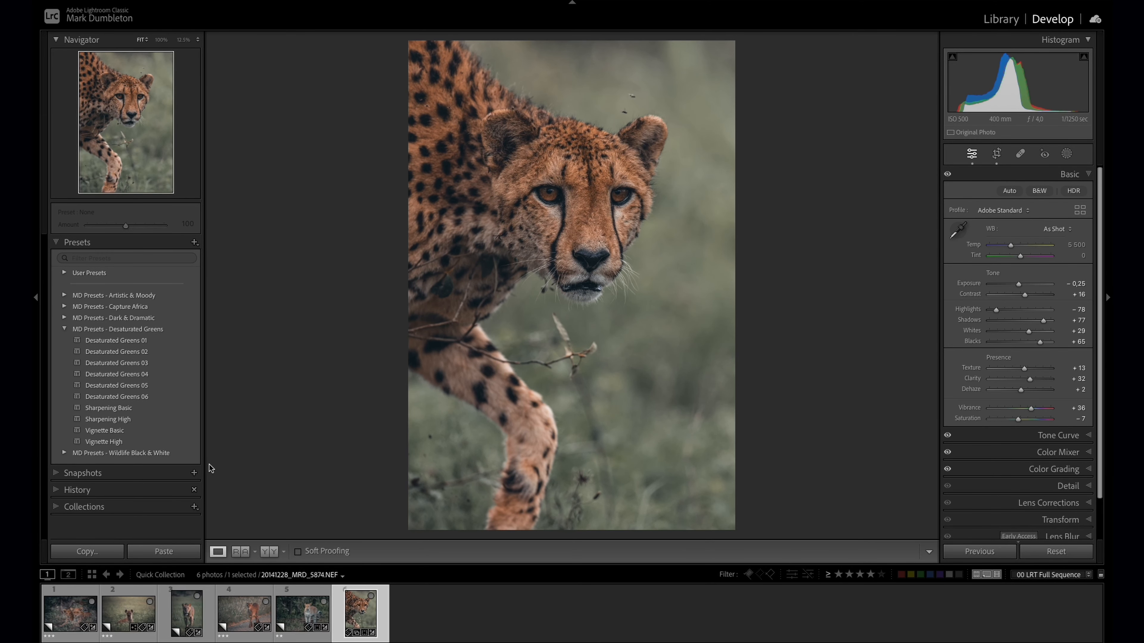
Step: Apply the Vignette Basic preset to the cheetah photo and set Whites to +48 and Vibrance to +23
{"action": "left_click", "coordinate": [113, 431]}
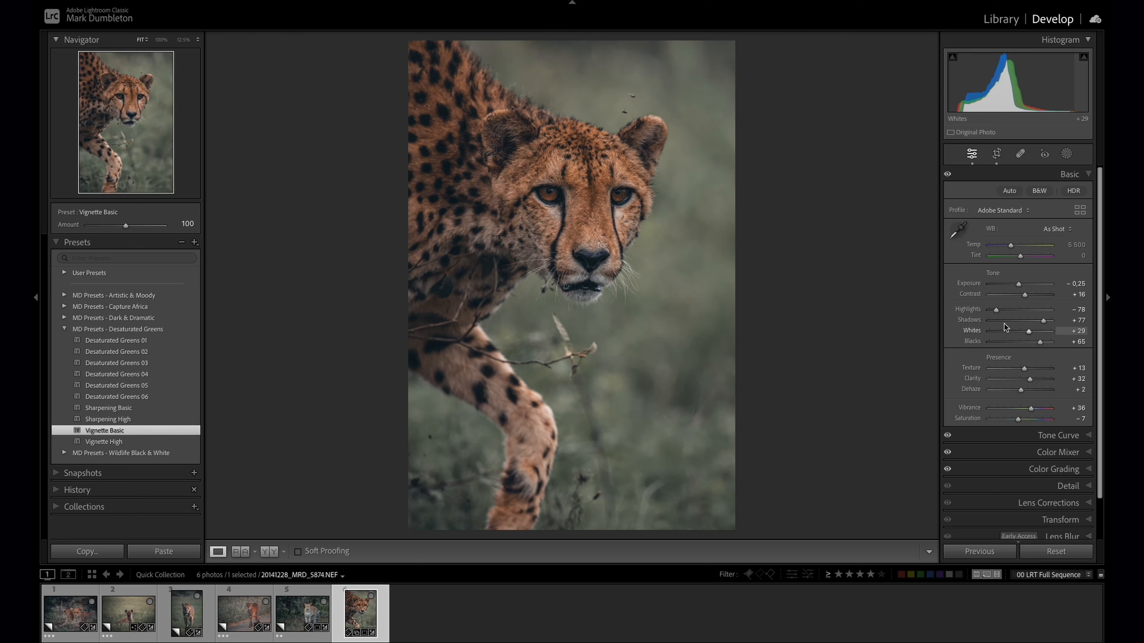
{"action": "left_click_drag", "start_coordinate": [1029, 332], "coordinate": [1035, 334]}
{"action": "left_click_drag", "start_coordinate": [1030, 409], "coordinate": [1031, 412]}
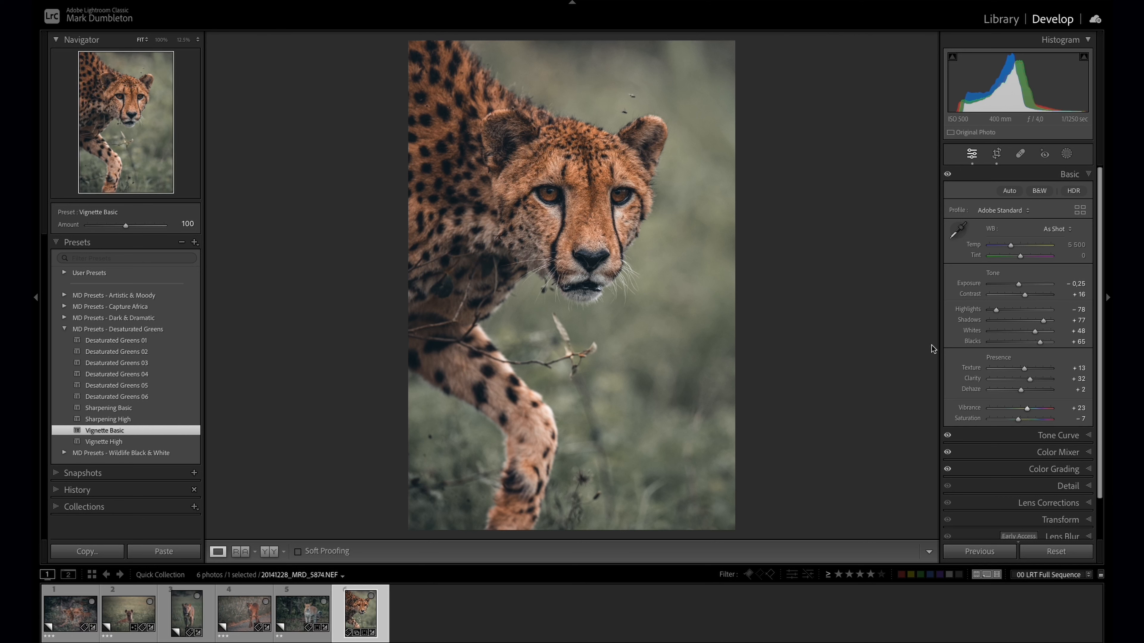
Step: Set the color grading of the cheetah photo's shadows to hue 220, saturation 57 and luminance about -60
{"action": "left_click", "coordinate": [1056, 469]}
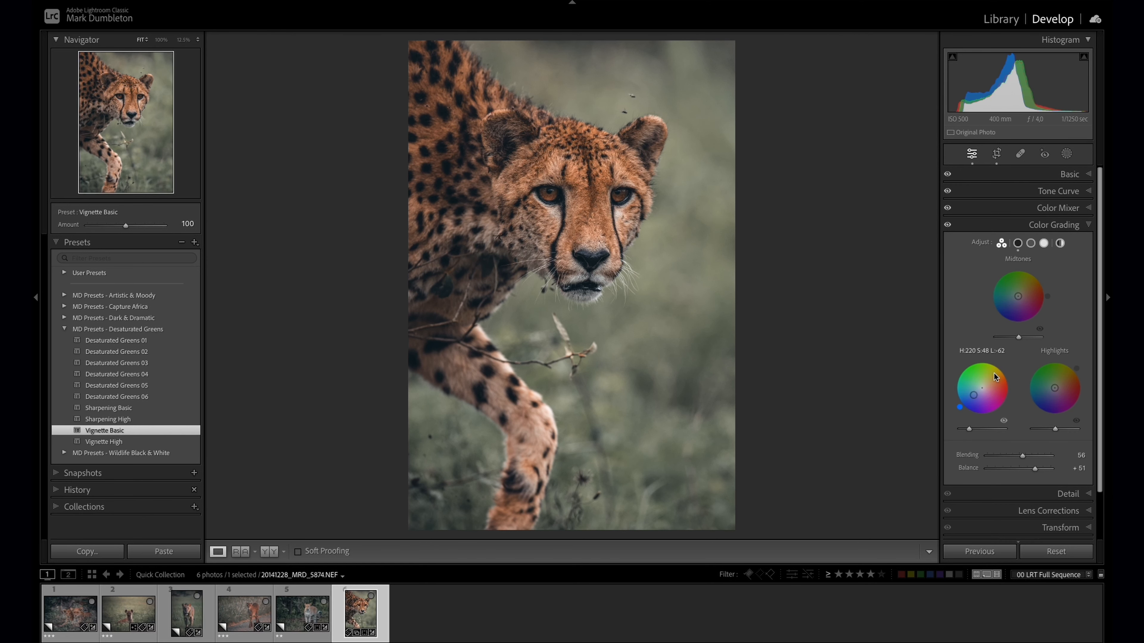
{"action": "left_click_drag", "start_coordinate": [973, 399], "coordinate": [972, 401]}
{"action": "left_click_drag", "start_coordinate": [967, 429], "coordinate": [966, 432]}
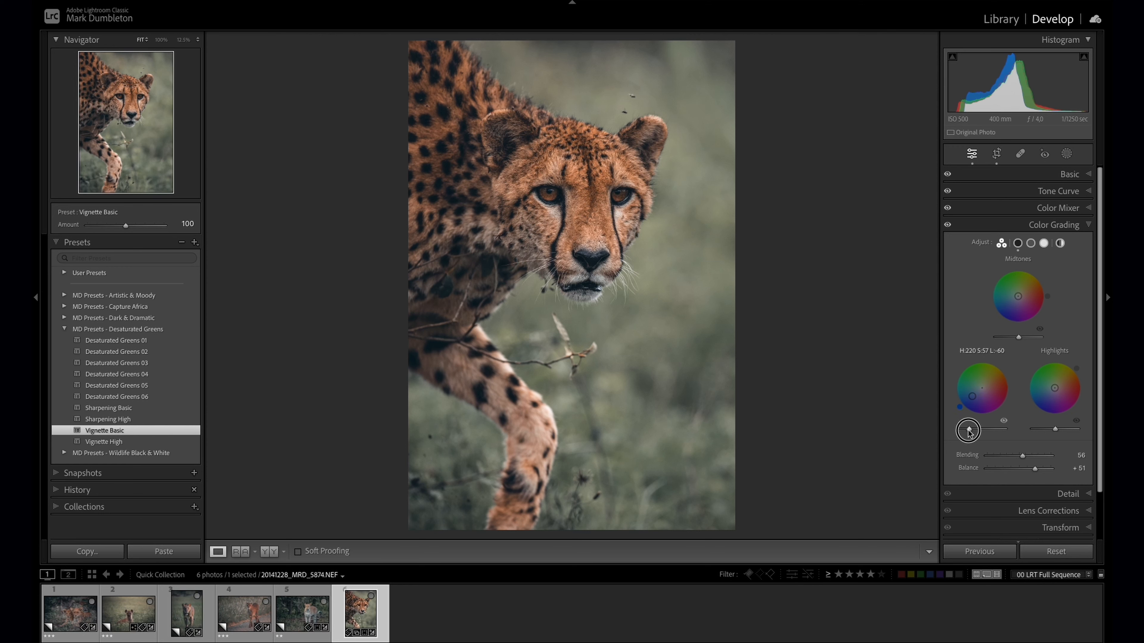
Step: Paint a brush mask of size 8 over both cheetah eyes and set its Exposure to 0.26
{"action": "left_click", "coordinate": [563, 194]}
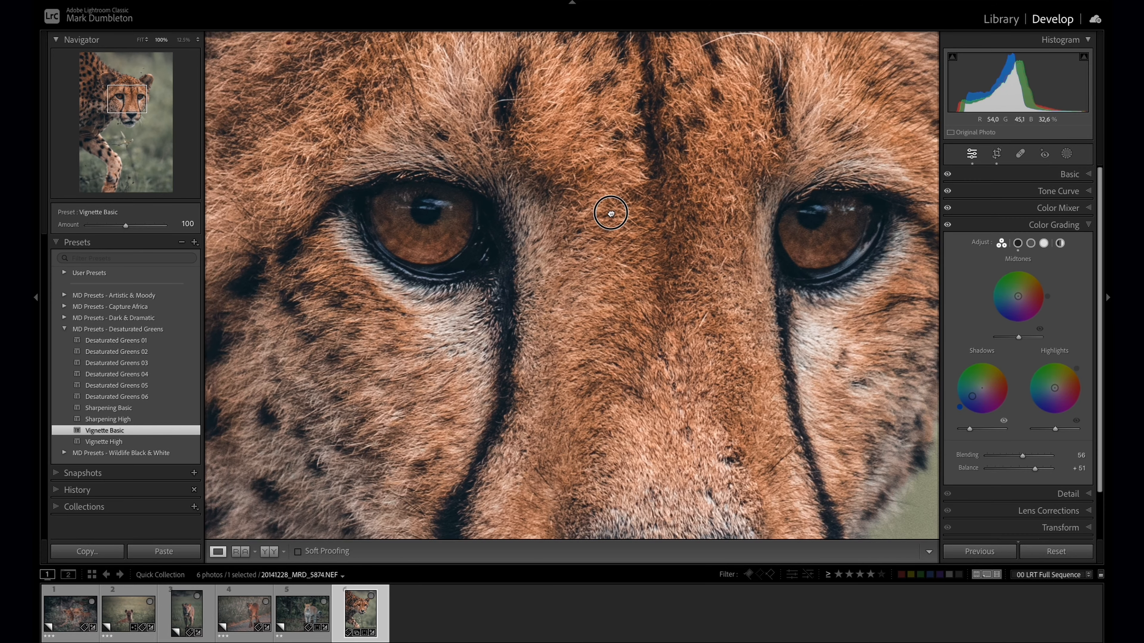
{"action": "left_click", "coordinate": [1067, 153]}
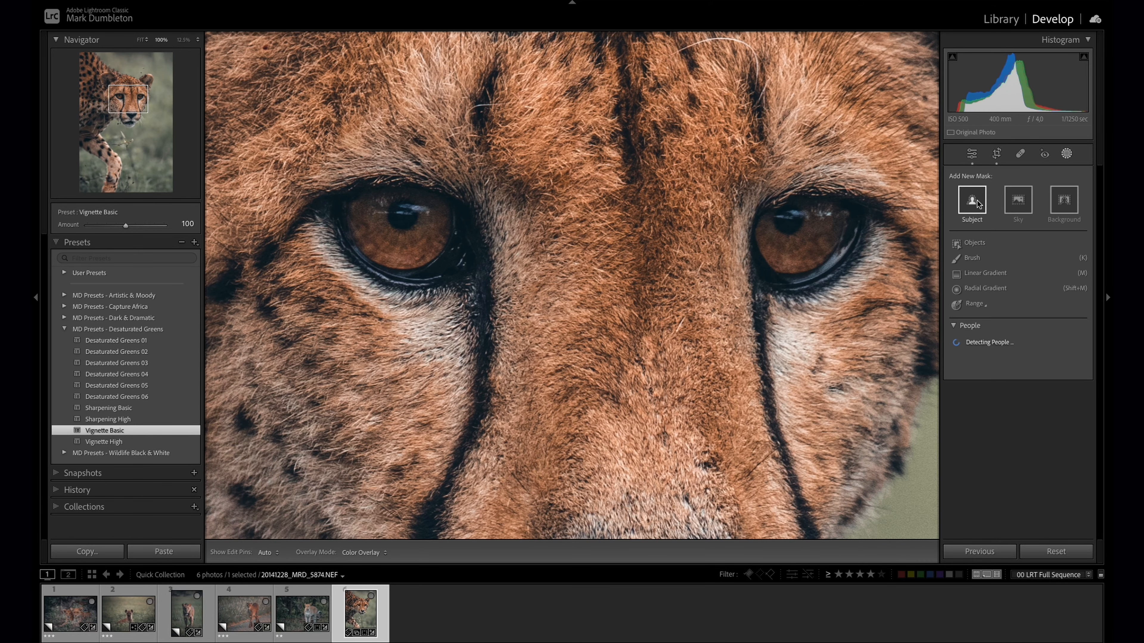
{"action": "left_click", "coordinate": [972, 259]}
{"action": "scroll", "coordinate": [815, 225], "scroll_direction": "up", "scroll_amount": 3}
{"action": "mouse_move", "coordinate": [812, 234]}
{"action": "left_mouse_down"}
{"action": "mouse_move", "coordinate": [775, 236]}
{"action": "mouse_move", "coordinate": [782, 253]}
{"action": "mouse_move", "coordinate": [820, 232]}
{"action": "left_mouse_up"}
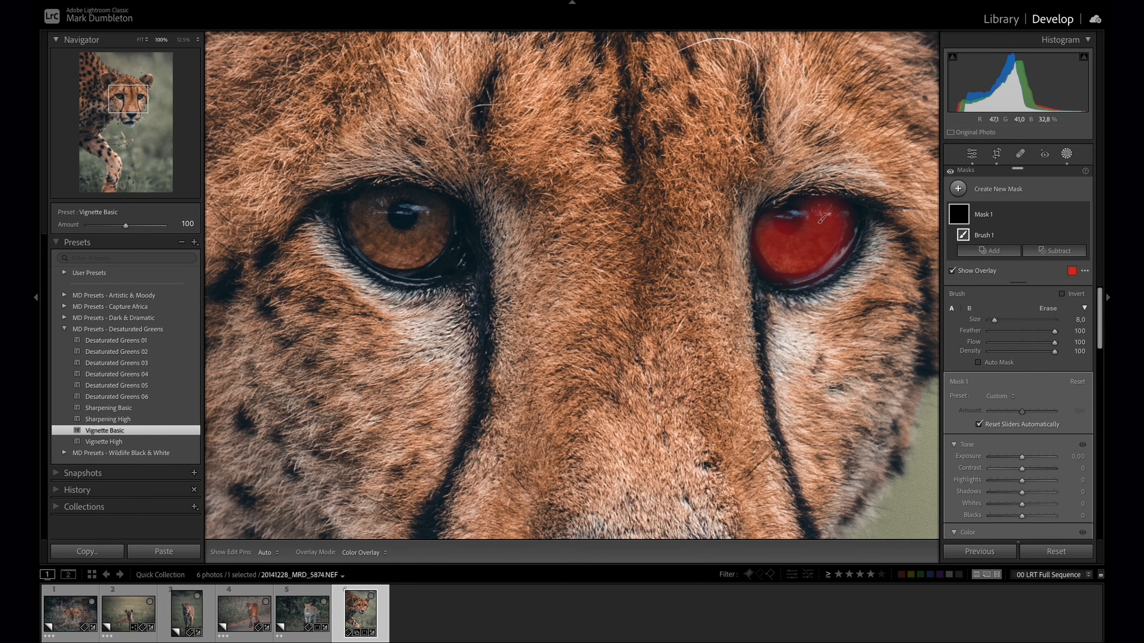
{"action": "mouse_move", "coordinate": [432, 216]}
{"action": "left_mouse_down"}
{"action": "mouse_move", "coordinate": [413, 247]}
{"action": "mouse_move", "coordinate": [374, 233]}
{"action": "mouse_move", "coordinate": [371, 210]}
{"action": "mouse_move", "coordinate": [408, 239]}
{"action": "left_mouse_up"}
{"action": "left_click_drag", "start_coordinate": [1022, 460], "coordinate": [1023, 458]}
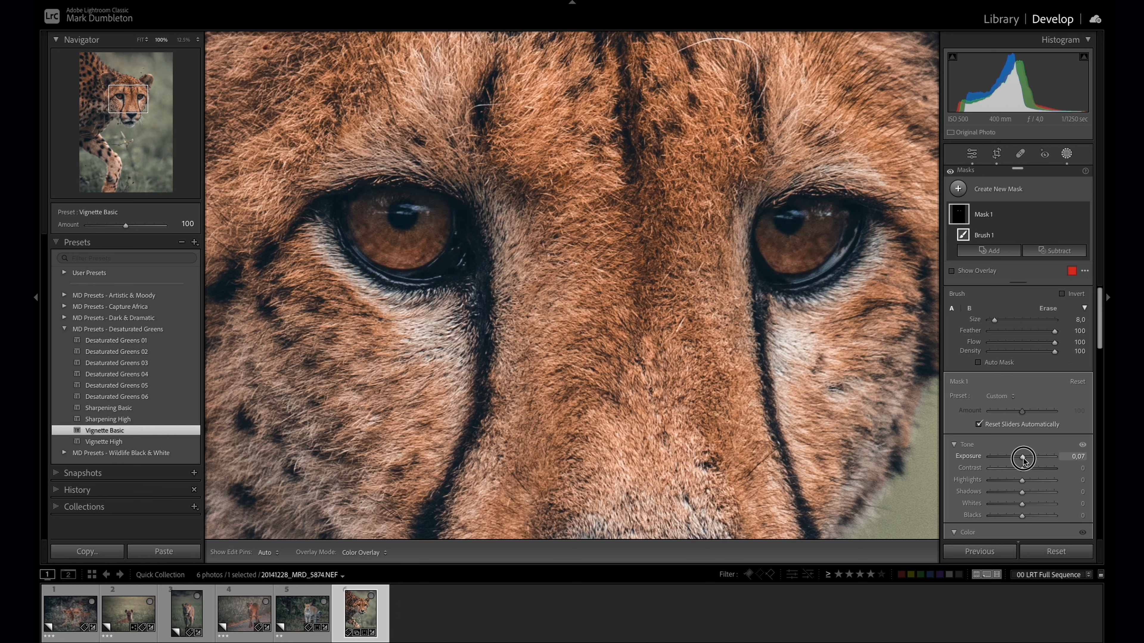
Step: Paint a second brush mask over the highlights in both eyes and set its Whites to 84
{"action": "left_click", "coordinate": [957, 189]}
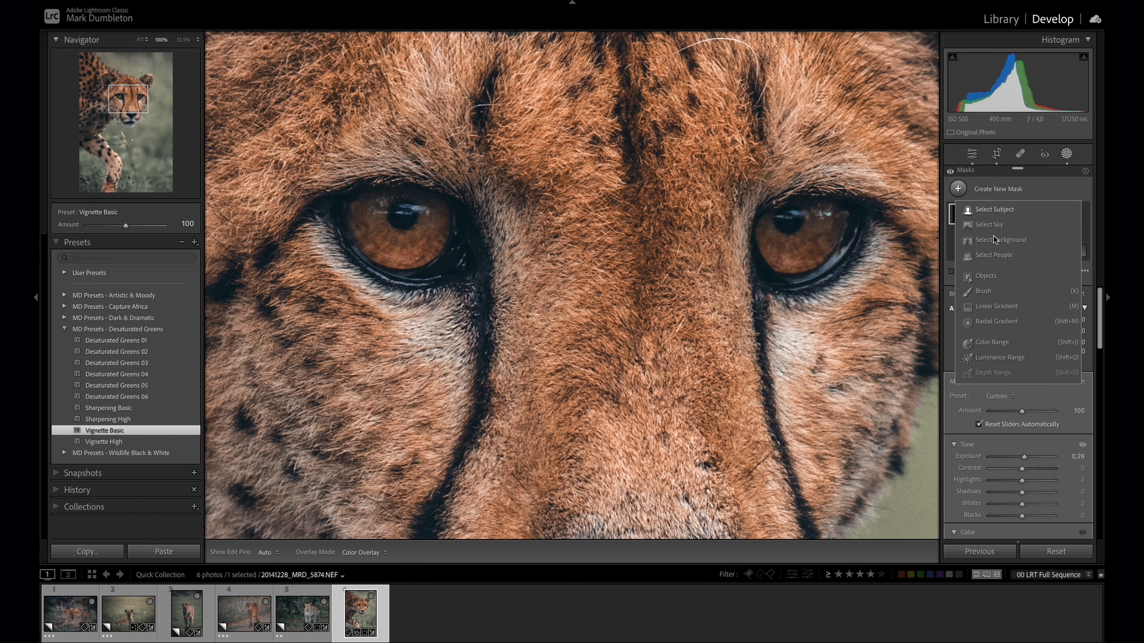
{"action": "left_click", "coordinate": [986, 291]}
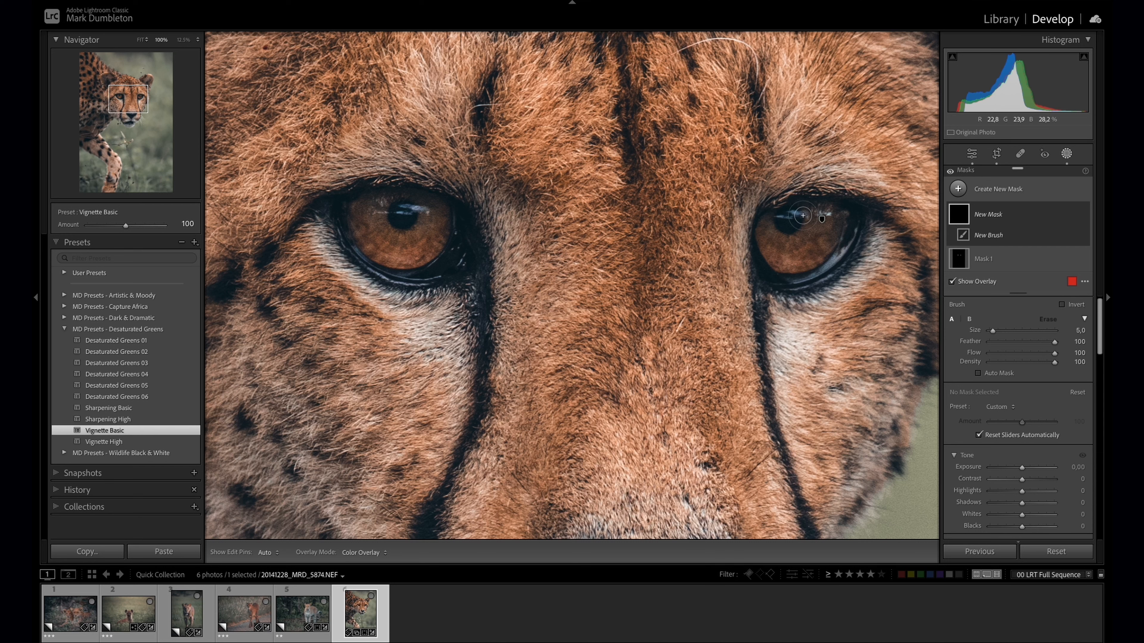
{"action": "mouse_move", "coordinate": [804, 212]}
{"action": "left_mouse_down"}
{"action": "mouse_move", "coordinate": [833, 217]}
{"action": "mouse_move", "coordinate": [773, 210]}
{"action": "mouse_move", "coordinate": [794, 212]}
{"action": "left_mouse_up"}
{"action": "left_click_drag", "start_coordinate": [427, 211], "coordinate": [380, 211]}
{"action": "left_click_drag", "start_coordinate": [1022, 530], "coordinate": [1049, 530]}
{"action": "key", "text": "z"}
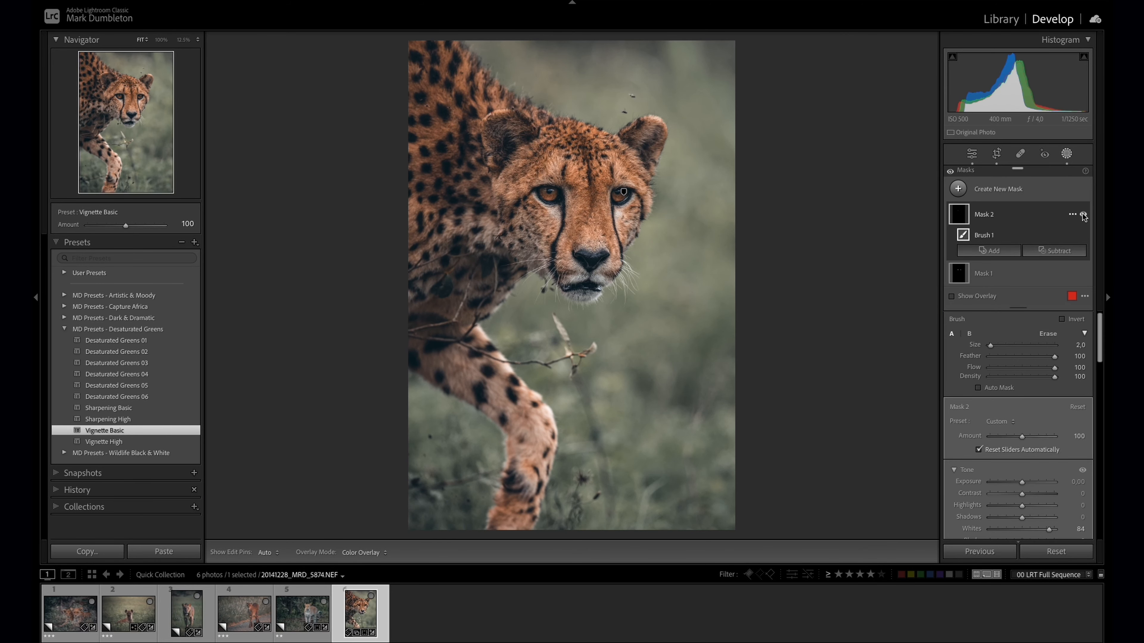
Step: Set Texture to 20 and Clarity to about 9 on the first eye mask
{"action": "left_click", "coordinate": [1067, 154]}
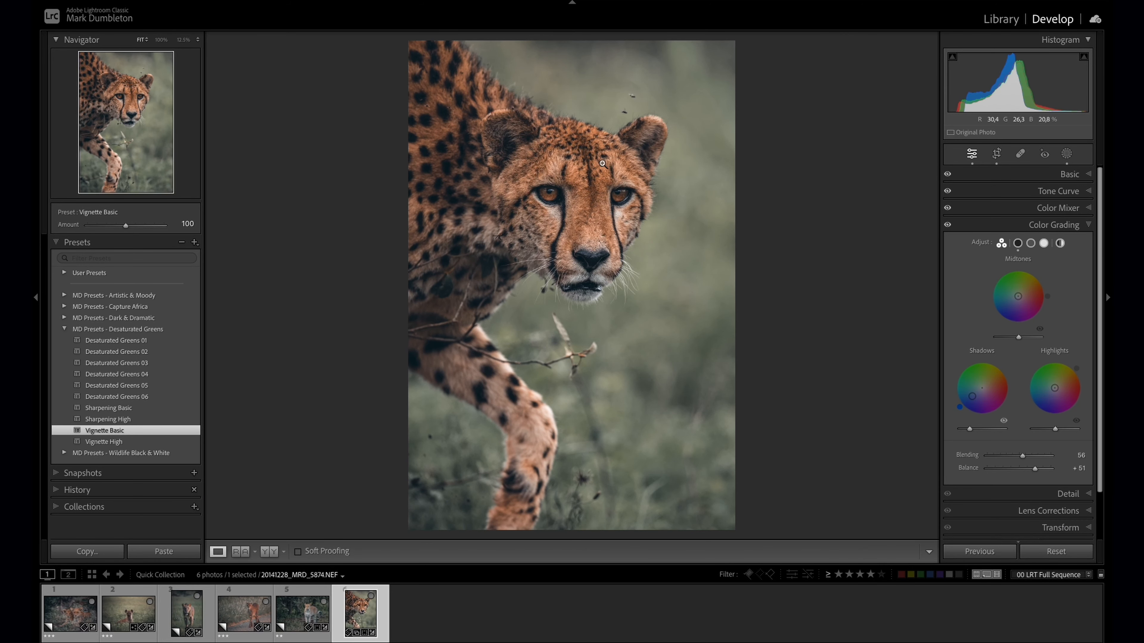
{"action": "left_click", "coordinate": [1066, 154]}
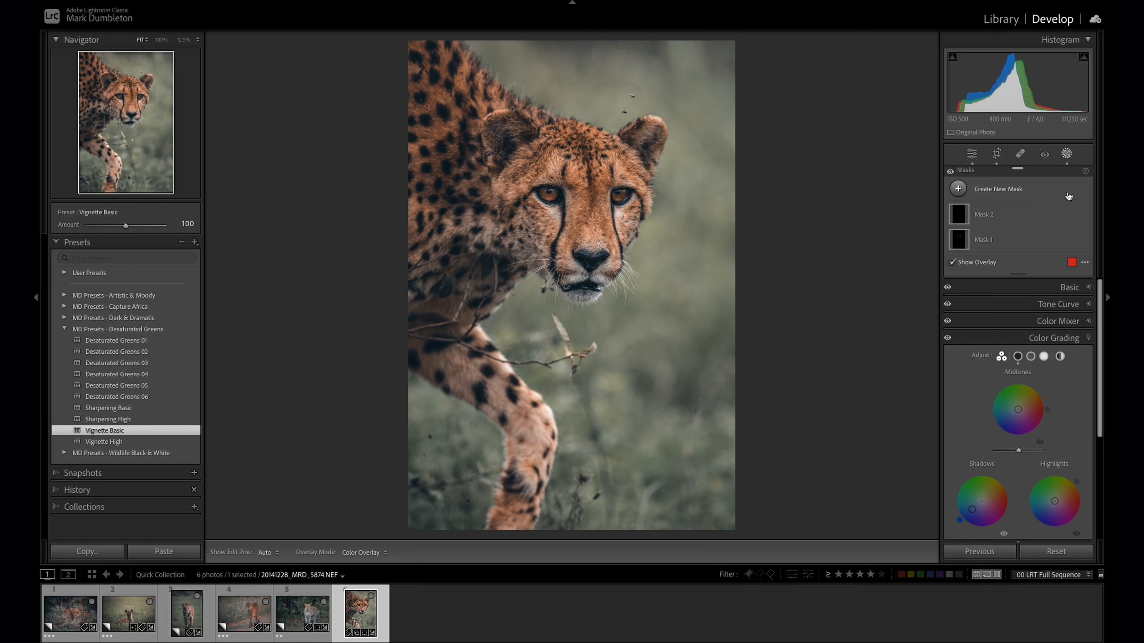
{"action": "scroll", "coordinate": [1025, 429], "scroll_direction": "down", "scroll_amount": 8}
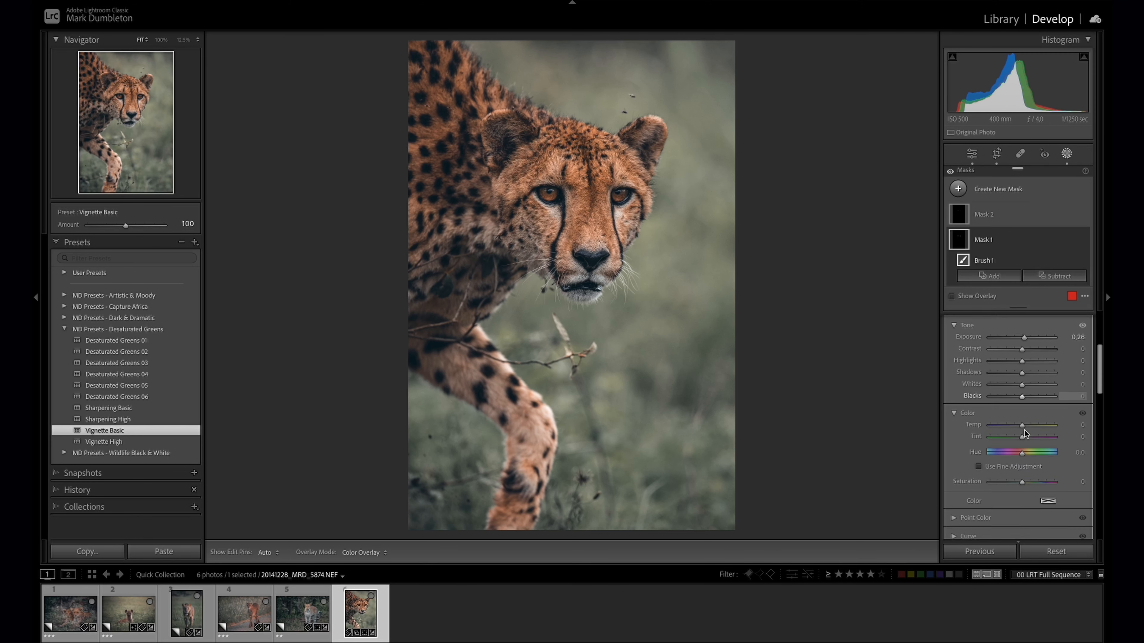
{"action": "left_click_drag", "start_coordinate": [1023, 446], "coordinate": [1027, 446]}
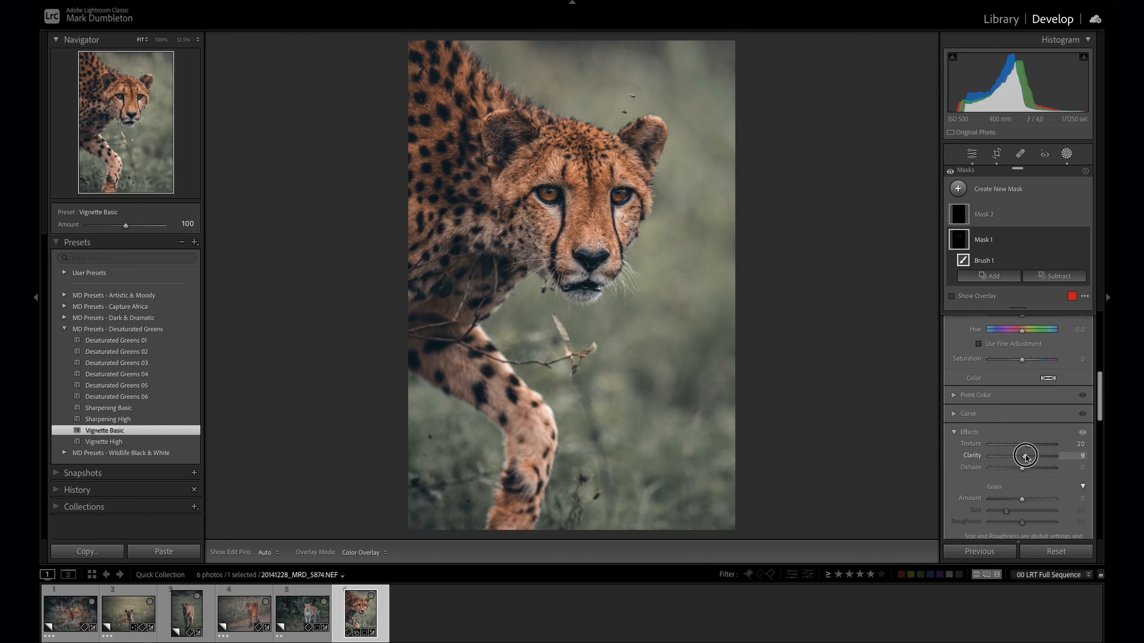
{"action": "left_click", "coordinate": [1063, 154]}
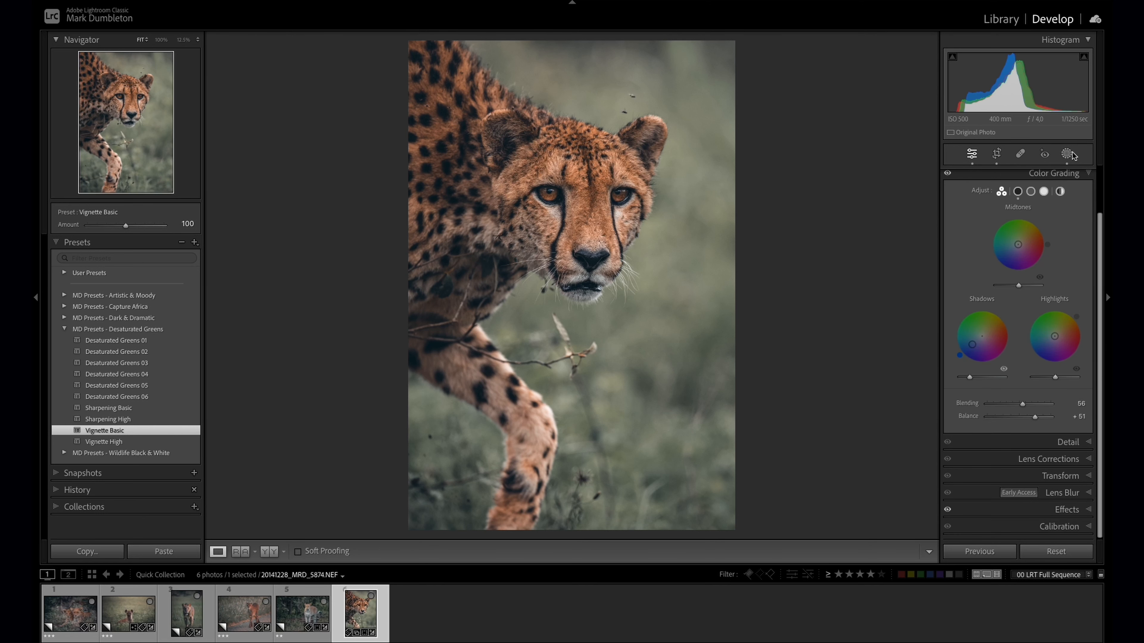
Step: Add a linear gradient mask rising from the photo's bottom edge to the cheetah's nose, with Exposure at -0.76
{"action": "scroll", "coordinate": [1064, 270], "scroll_direction": "up", "scroll_amount": 2}
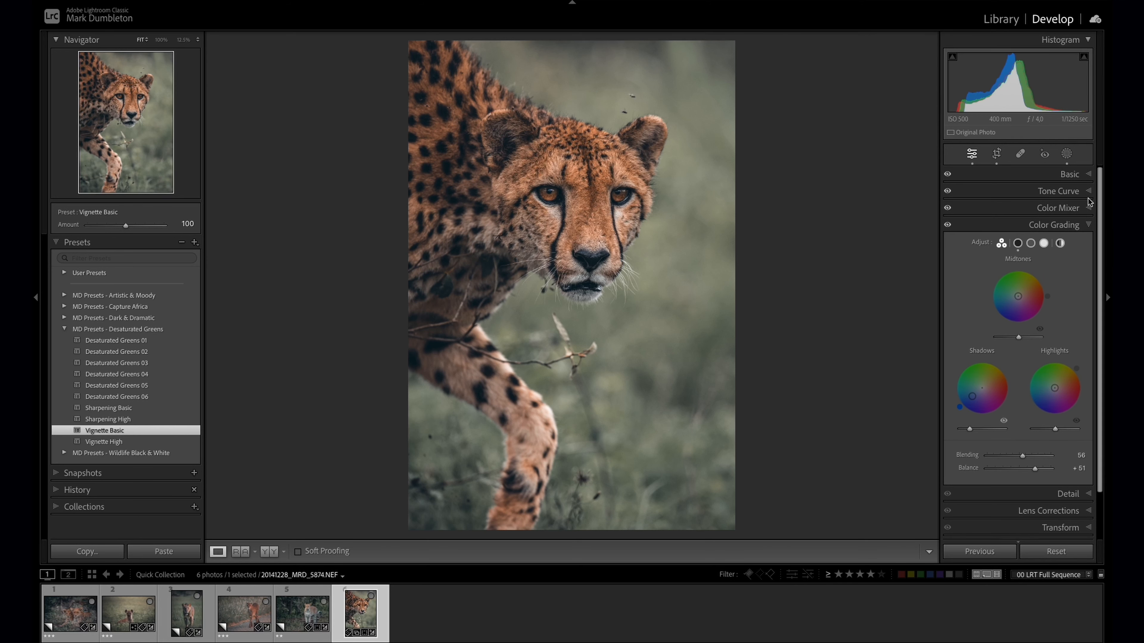
{"action": "left_click", "coordinate": [1067, 155]}
{"action": "left_click", "coordinate": [959, 190]}
{"action": "left_click", "coordinate": [1004, 325]}
{"action": "left_click_drag", "start_coordinate": [599, 537], "coordinate": [590, 311]}
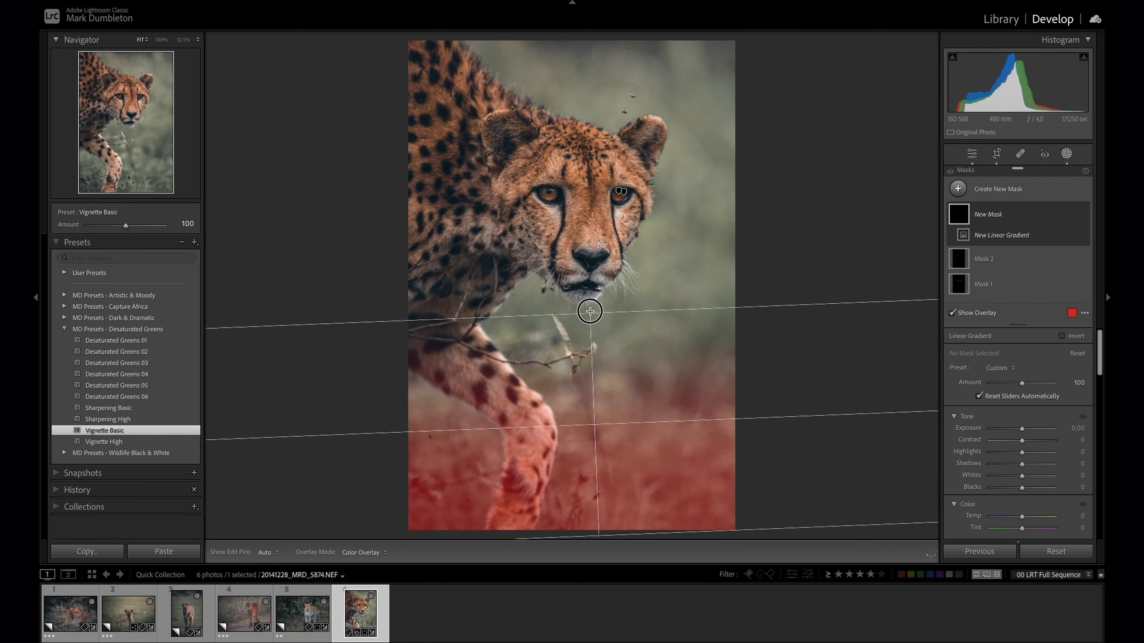
{"action": "left_click_drag", "start_coordinate": [1021, 431], "coordinate": [1015, 430]}
{"action": "left_click_drag", "start_coordinate": [588, 310], "coordinate": [587, 242]}
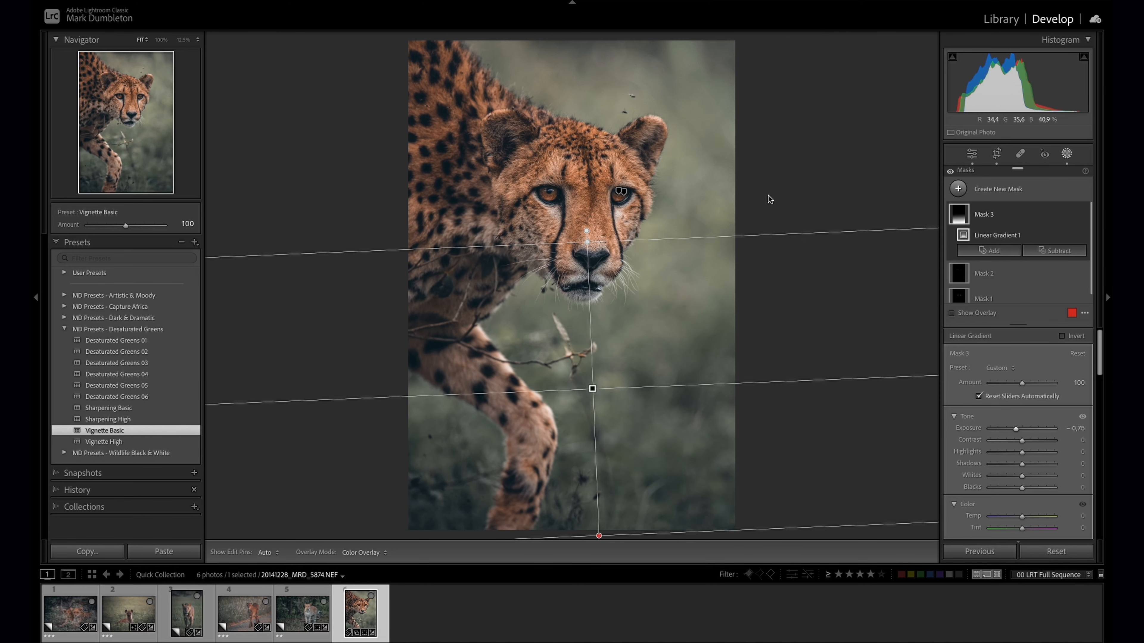
{"action": "left_click", "coordinate": [1067, 154]}
Step: Add another linear gradient mask from the photo's top edge down over the cheetah's face, with Exposure at -1.29
{"action": "left_click", "coordinate": [1067, 153]}
{"action": "left_click", "coordinate": [957, 189]}
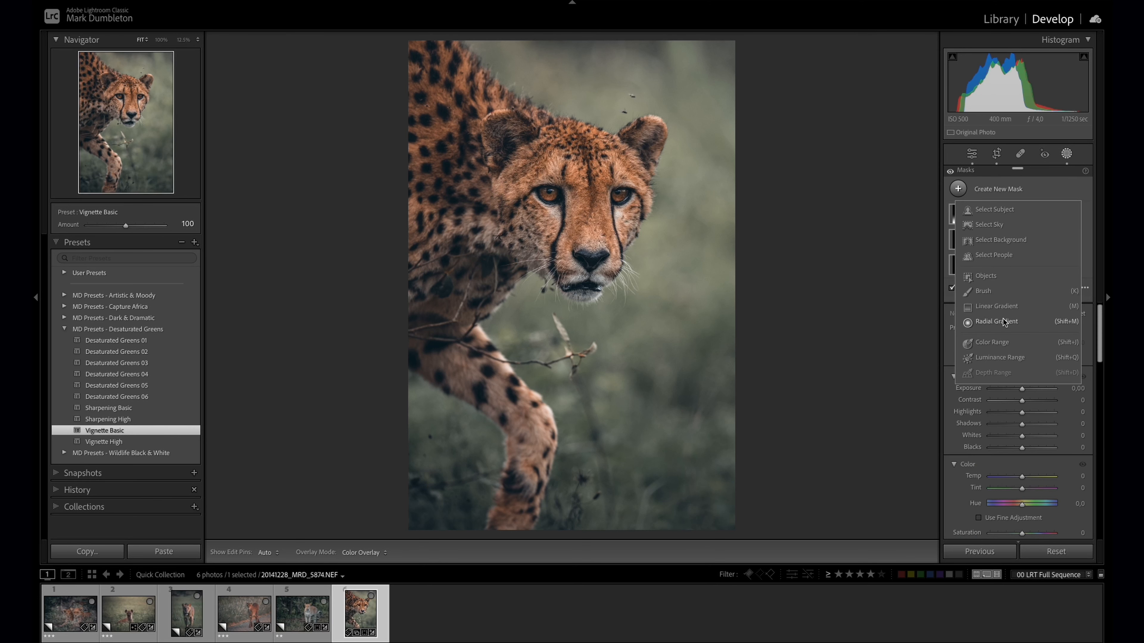
{"action": "left_click", "coordinate": [995, 306]}
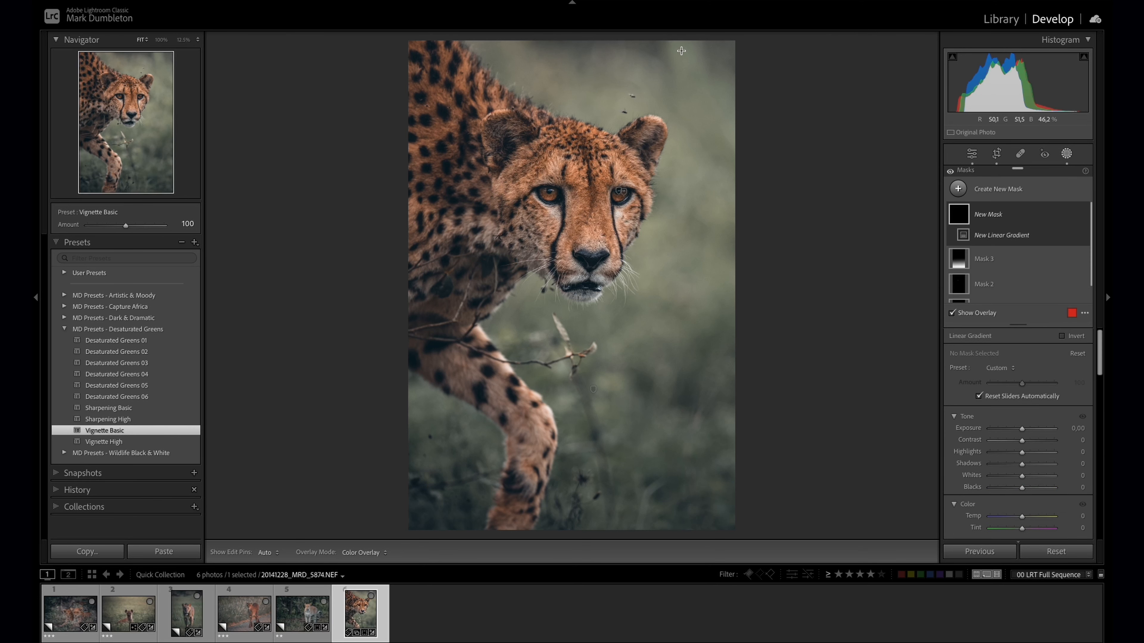
{"action": "left_click", "coordinate": [180, 40]}
{"action": "left_click_drag", "start_coordinate": [627, 41], "coordinate": [617, 228]}
{"action": "left_click_drag", "start_coordinate": [1022, 431], "coordinate": [1011, 435]}
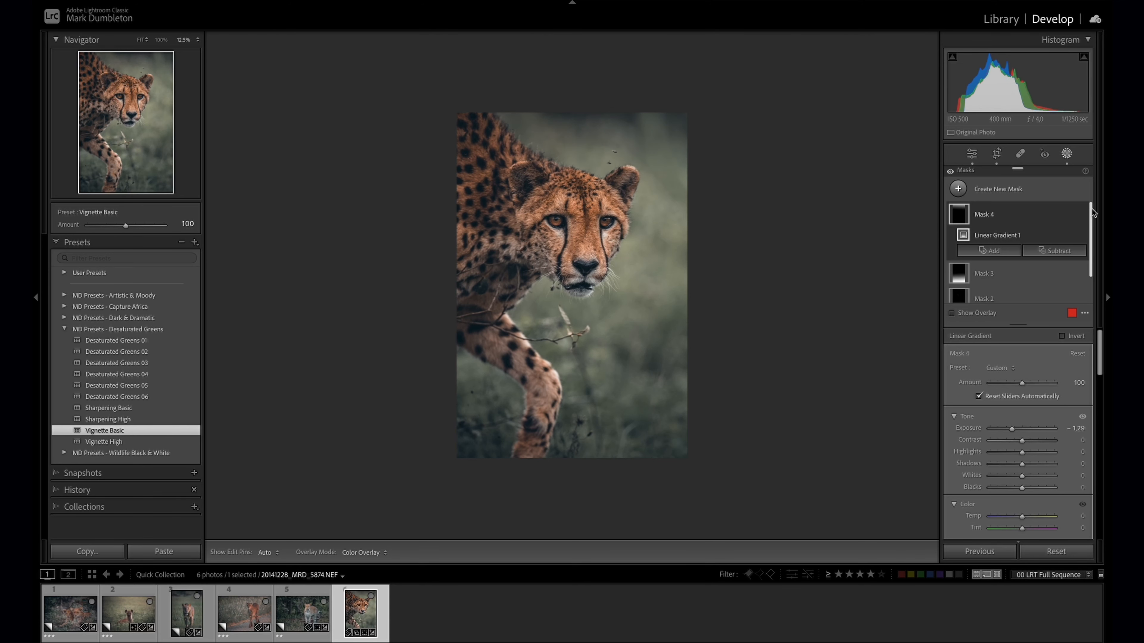
{"action": "left_click", "coordinate": [1071, 157]}
{"action": "left_click", "coordinate": [750, 299]}
Step: Set the cheetah photo's Exposure to -0.15, Contrast to +23, Whites to +39 and Shadows to +83, and compare with the original
{"action": "left_click", "coordinate": [1067, 176]}
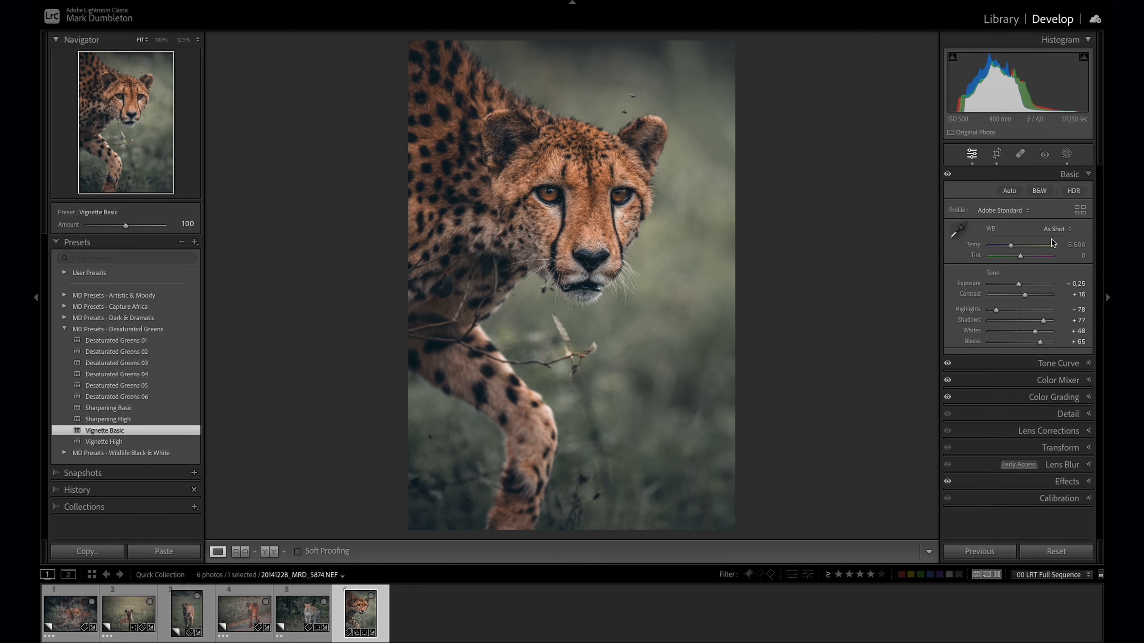
{"action": "left_click_drag", "start_coordinate": [1024, 294], "coordinate": [1032, 334]}
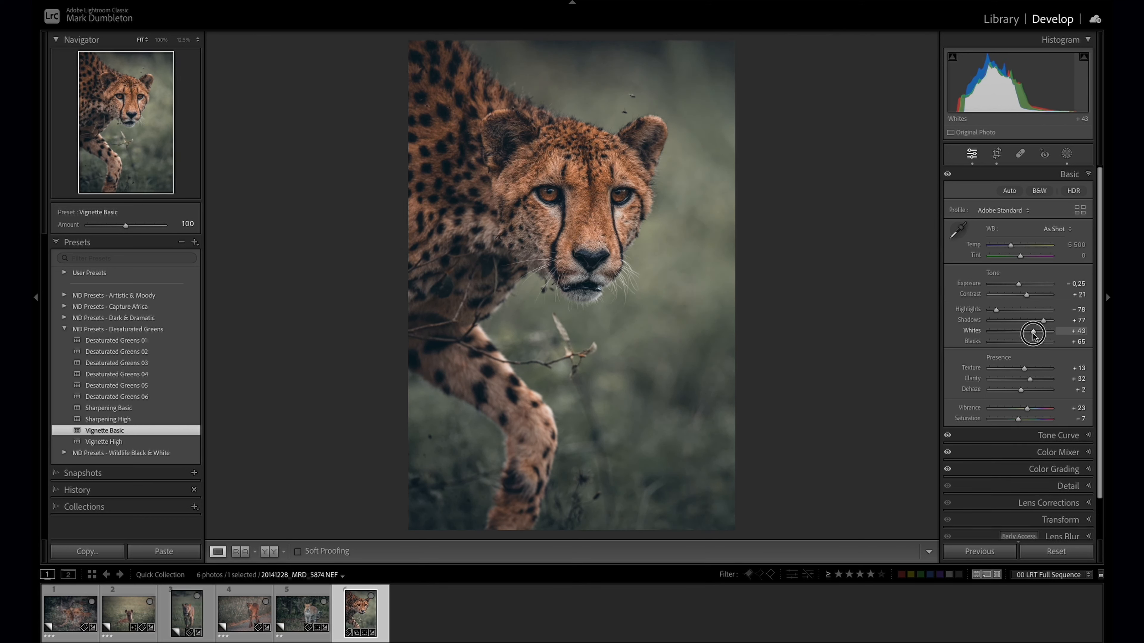
{"action": "left_click_drag", "start_coordinate": [1018, 284], "coordinate": [1019, 285]}
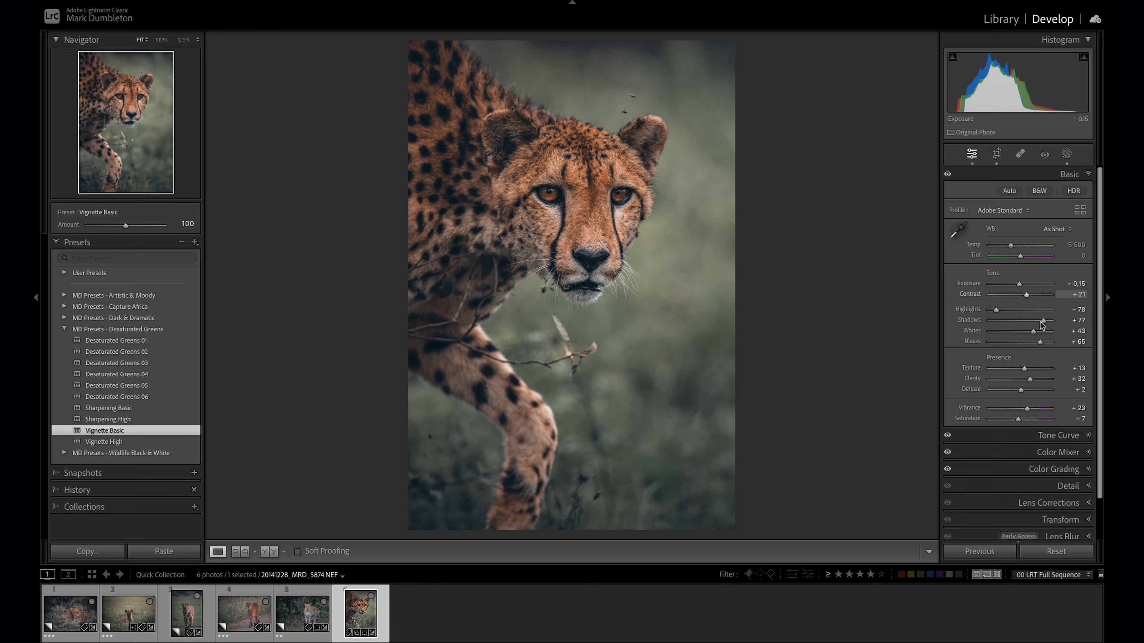
{"action": "left_click_drag", "start_coordinate": [1033, 332], "coordinate": [1028, 297]}
{"action": "left_click_drag", "start_coordinate": [1044, 321], "coordinate": [1046, 321]}
{"action": "key", "text": "backslash"}
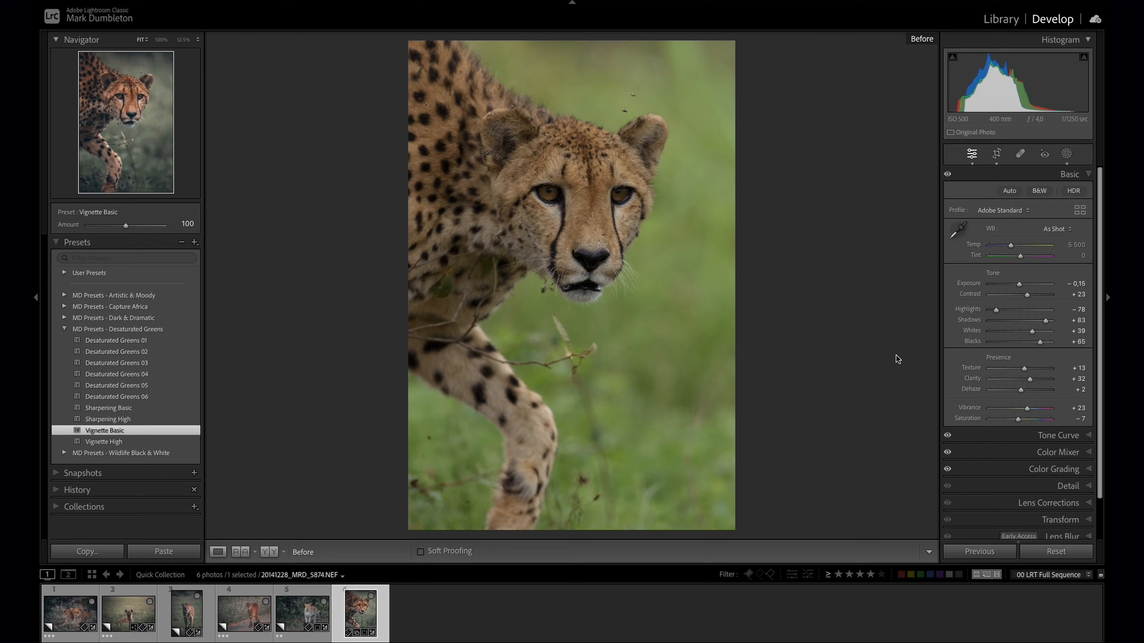
{"action": "key", "text": "backslash"}
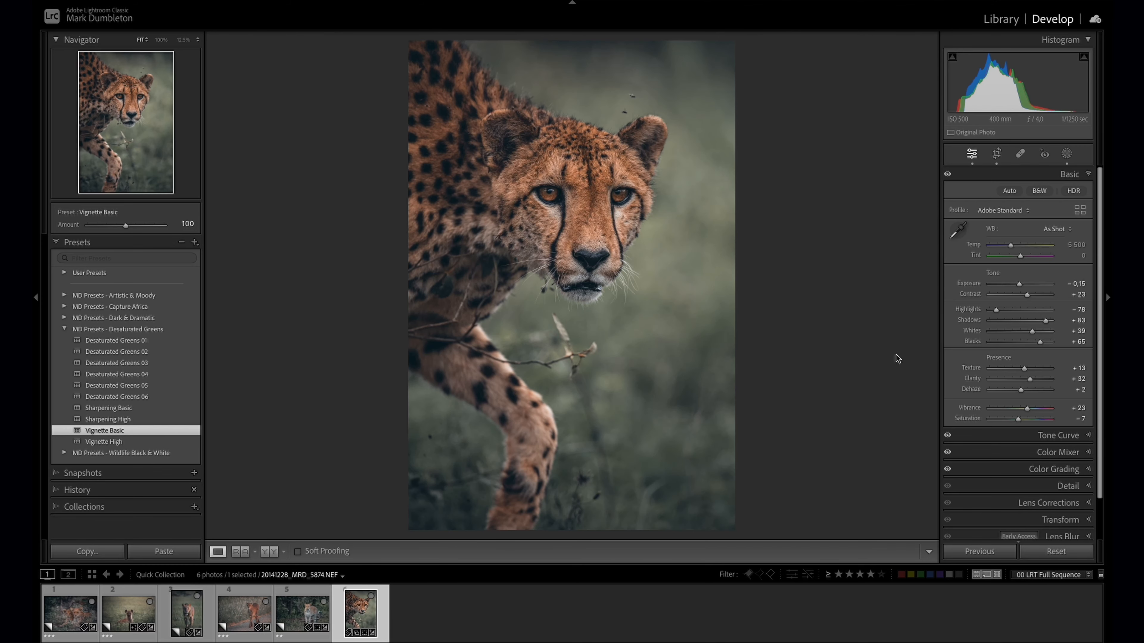